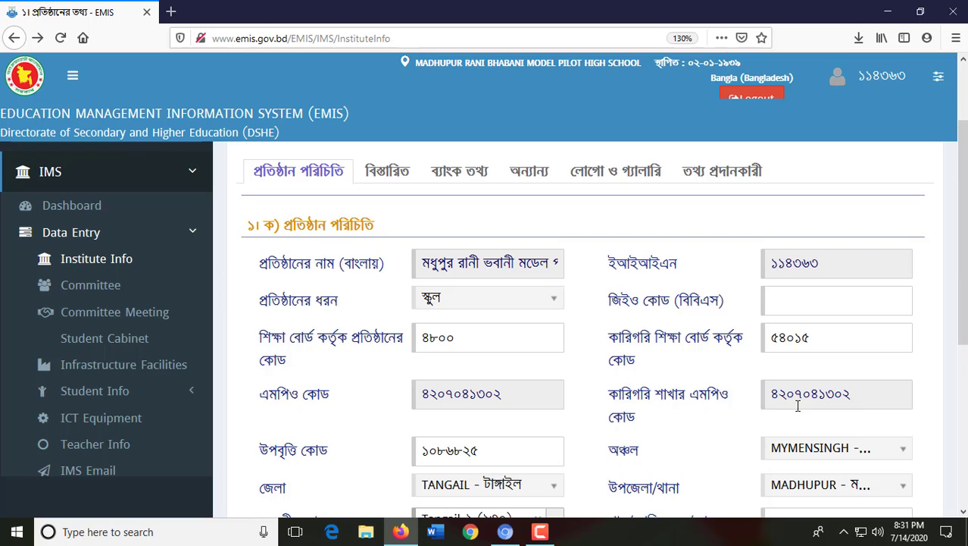
Examine the institute's detailed information (বিস্তারিত), including teaching levels, groups, recognition details and MPO status.
{"action": "scroll", "coordinate": [345, 379], "scroll_direction": "down", "scroll_amount": 1}
{"action": "scroll", "coordinate": [345, 378], "scroll_direction": "up", "scroll_amount": 3}
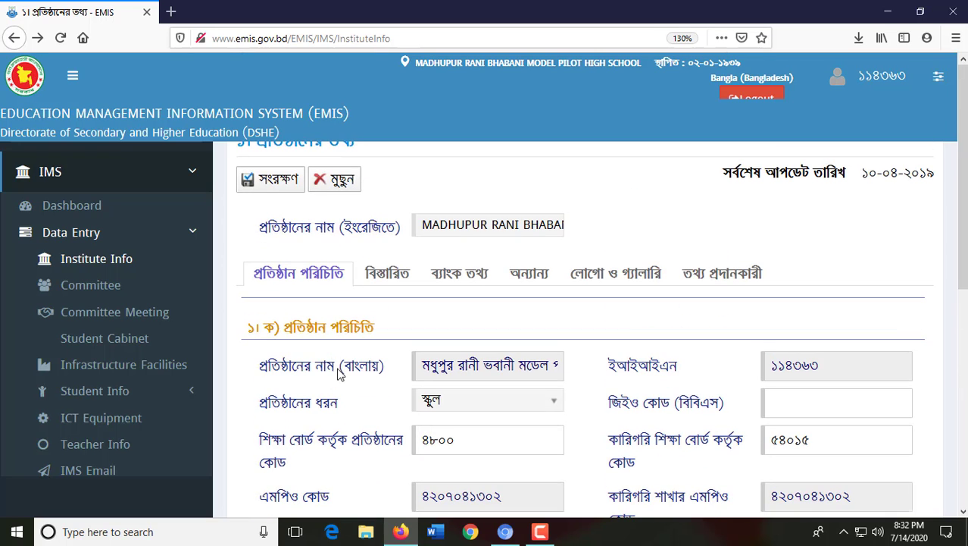
{"action": "left_click", "coordinate": [389, 276]}
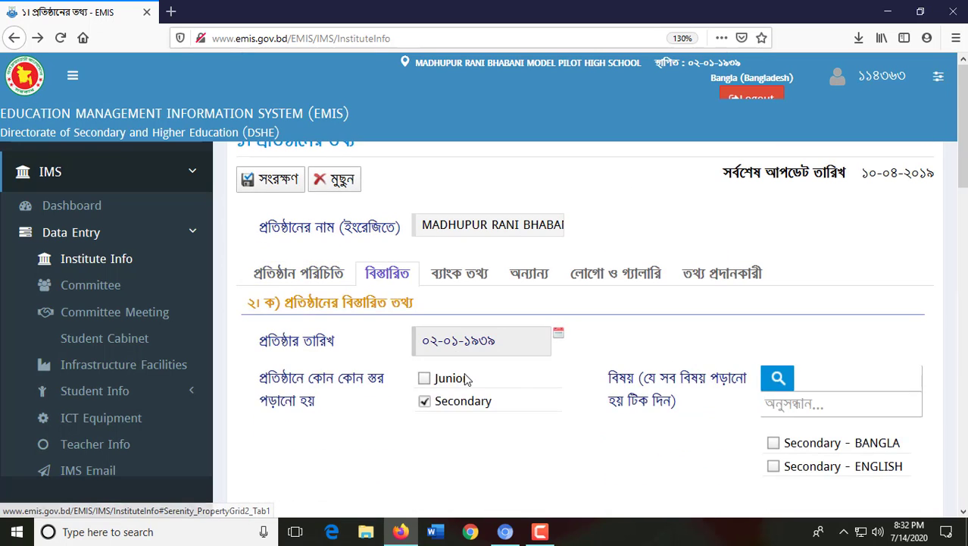
{"action": "scroll", "coordinate": [451, 363], "scroll_direction": "down", "scroll_amount": 2}
{"action": "scroll", "coordinate": [570, 386], "scroll_direction": "down", "scroll_amount": 4}
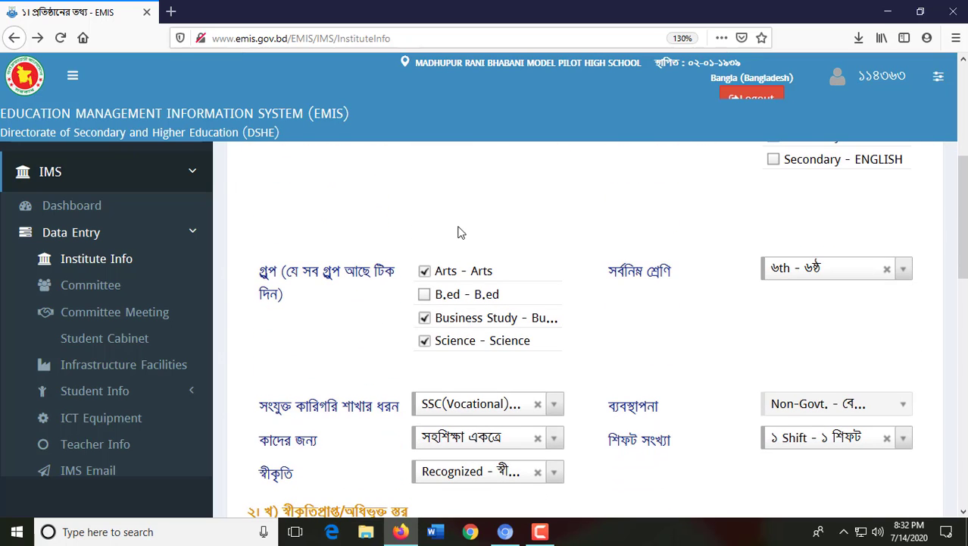
{"action": "scroll", "coordinate": [564, 378], "scroll_direction": "down", "scroll_amount": 2}
{"action": "scroll", "coordinate": [565, 383], "scroll_direction": "down", "scroll_amount": 8}
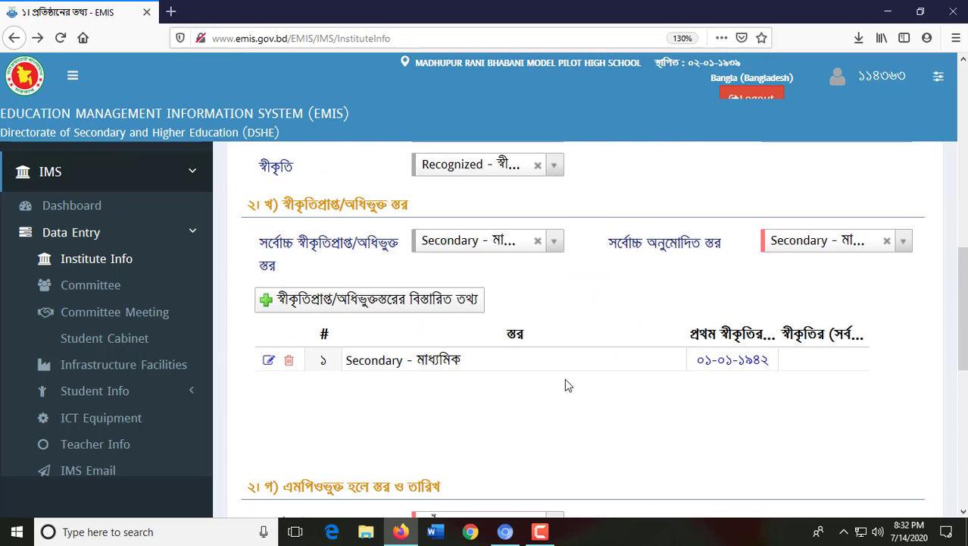
{"action": "scroll", "coordinate": [565, 382], "scroll_direction": "down", "scroll_amount": 4}
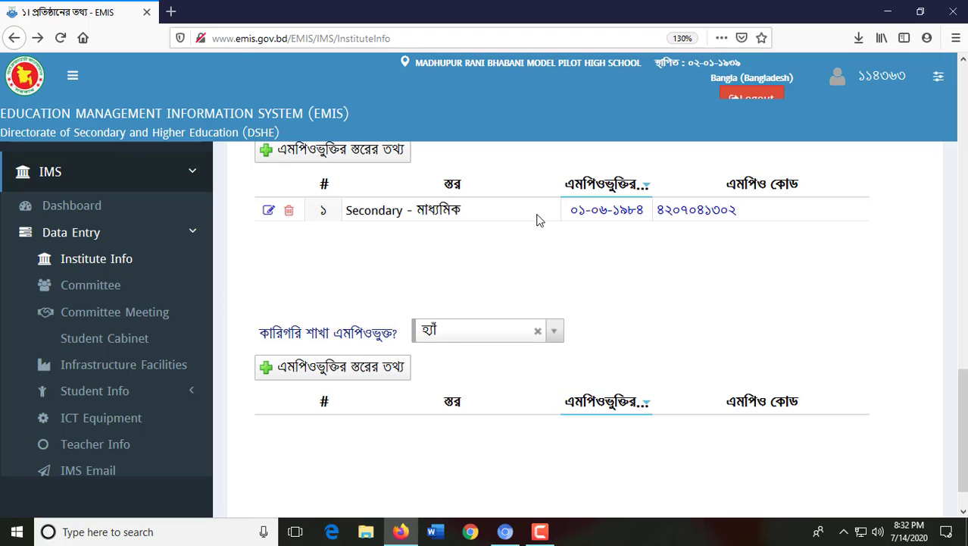
{"action": "scroll", "coordinate": [420, 382], "scroll_direction": "up", "scroll_amount": 4}
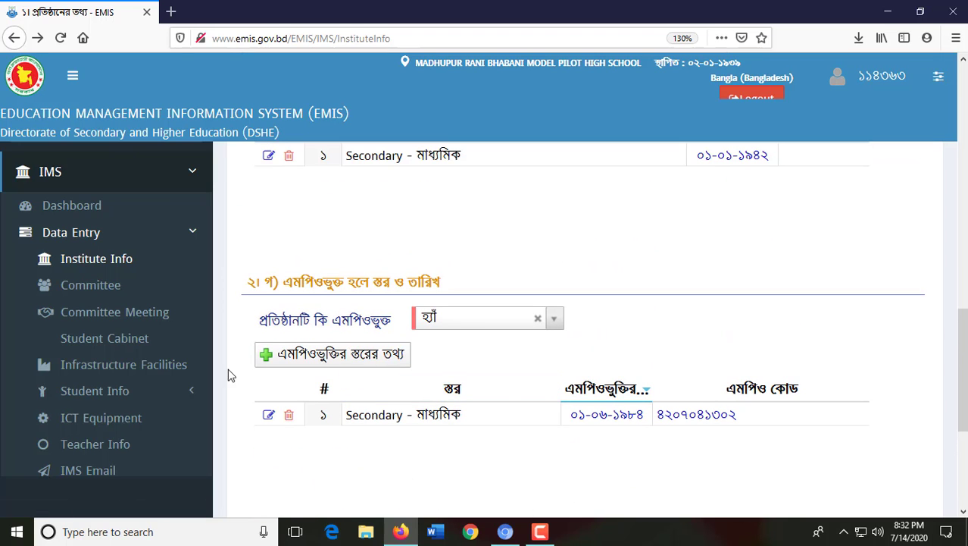
{"action": "scroll", "coordinate": [480, 448], "scroll_direction": "down", "scroll_amount": 5}
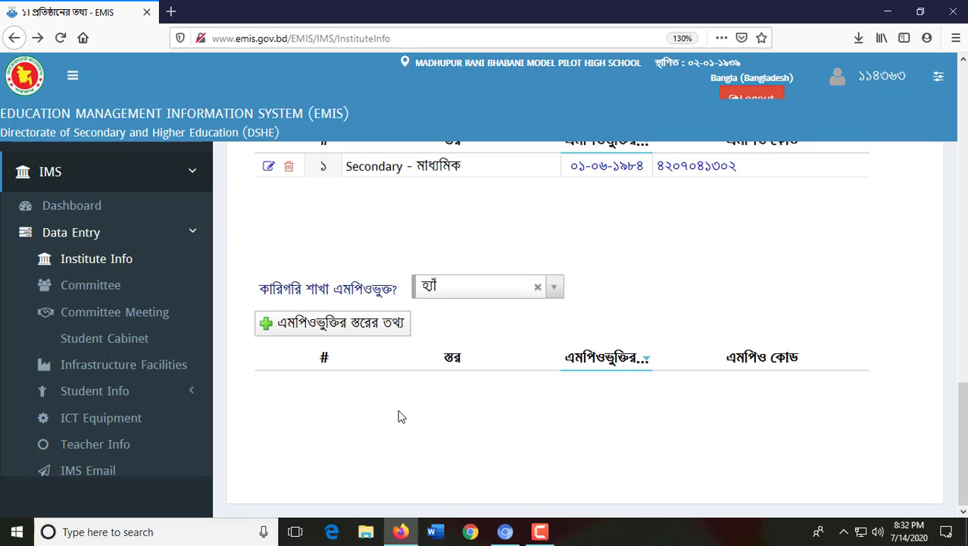
{"action": "scroll", "coordinate": [401, 416], "scroll_direction": "up", "scroll_amount": 10}
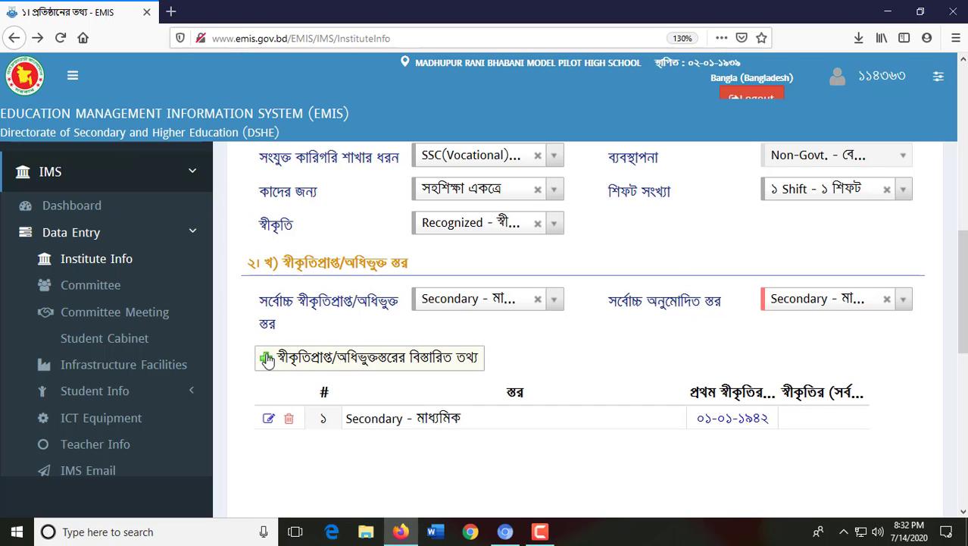
{"action": "scroll", "coordinate": [339, 431], "scroll_direction": "up", "scroll_amount": 10}
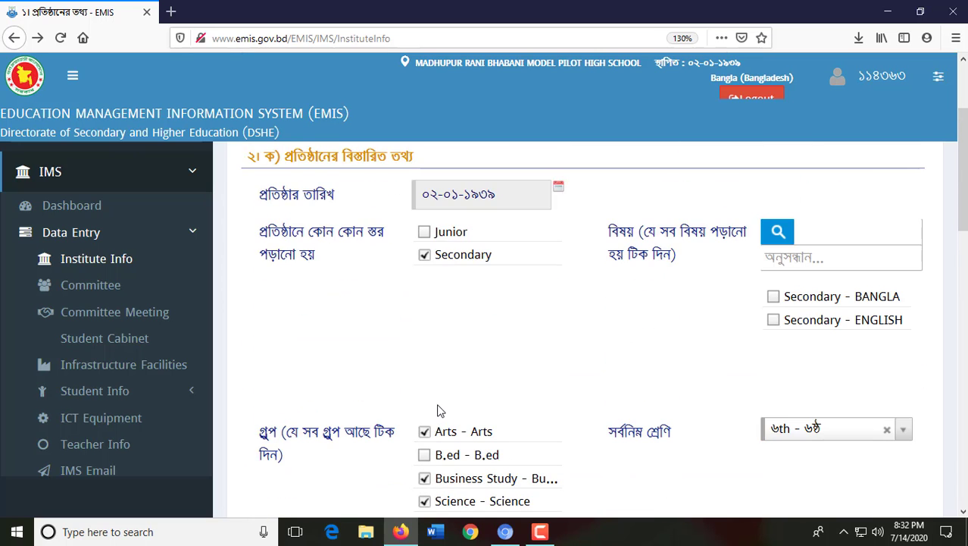
Open a new bank record in the institute's bank information, view the selectable banks, and close the form without adding anything.
{"action": "left_click", "coordinate": [464, 278]}
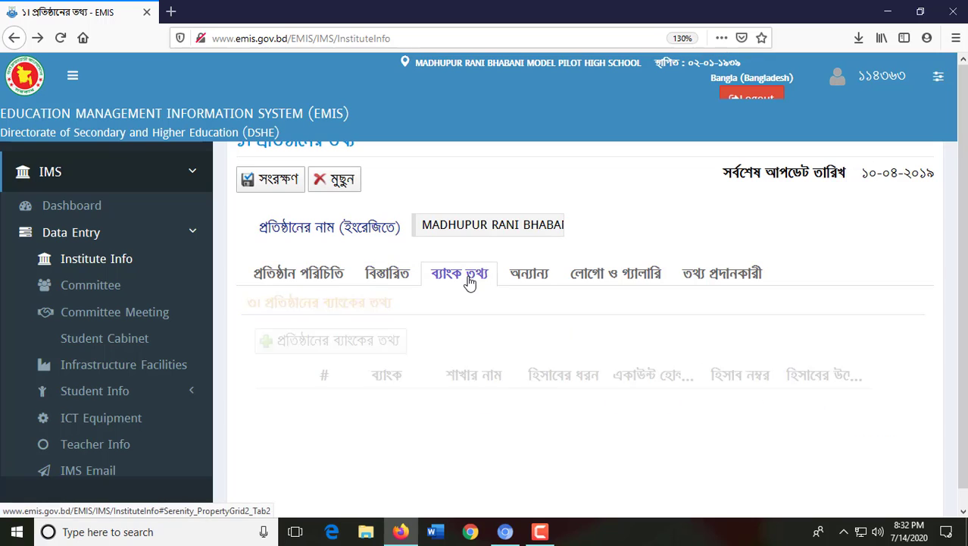
{"action": "scroll", "coordinate": [436, 452], "scroll_direction": "down", "scroll_amount": 1}
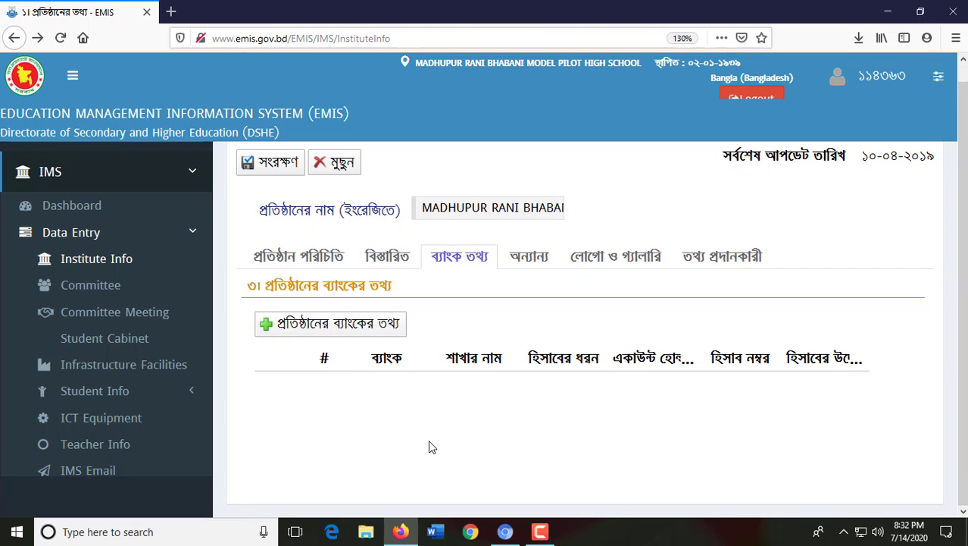
{"action": "left_click", "coordinate": [267, 327]}
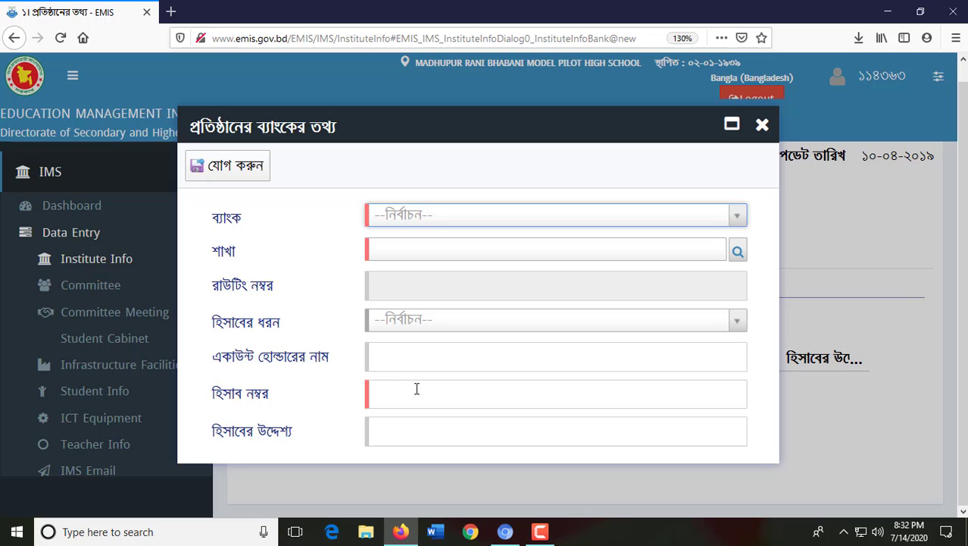
{"action": "left_click", "coordinate": [416, 226]}
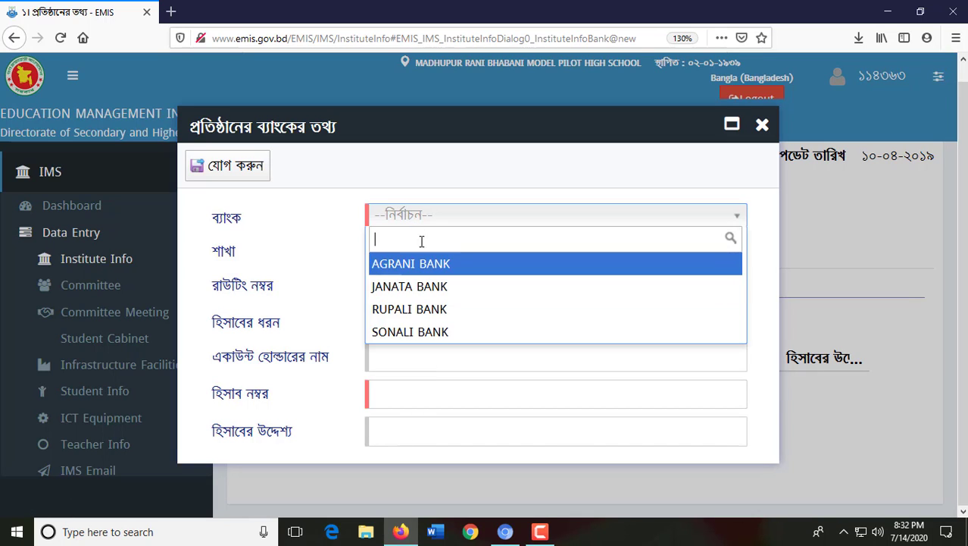
{"action": "left_click", "coordinate": [422, 224]}
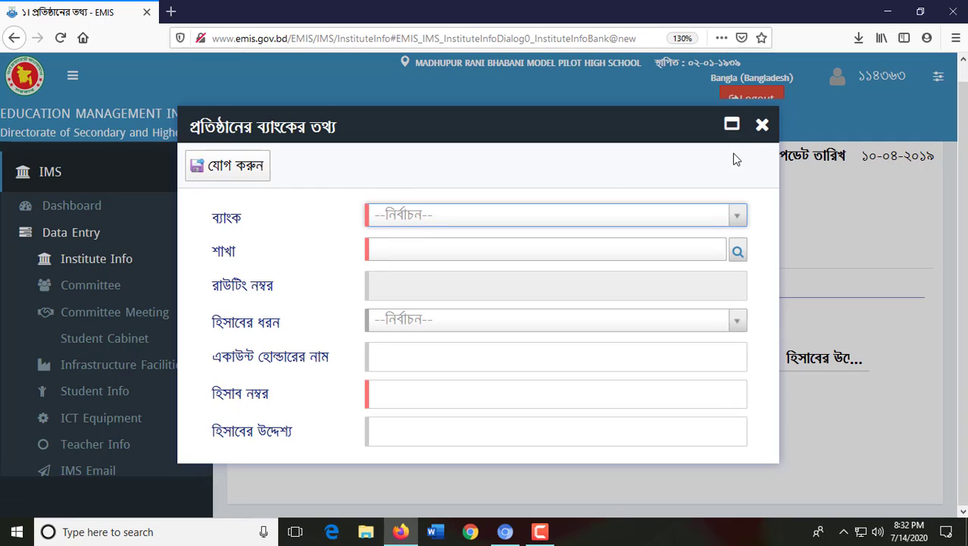
{"action": "left_click", "coordinate": [761, 124]}
Review the institute's other information (অন্যান্য), including the administrative unit, location and lawsuit (মামলা) fields.
{"action": "left_click", "coordinate": [529, 258]}
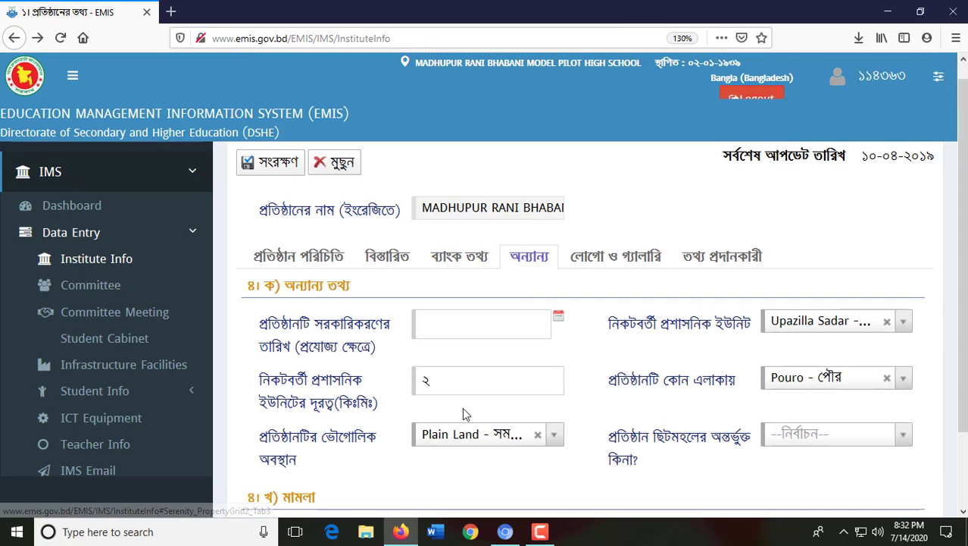
{"action": "scroll", "coordinate": [462, 407], "scroll_direction": "down", "scroll_amount": 2}
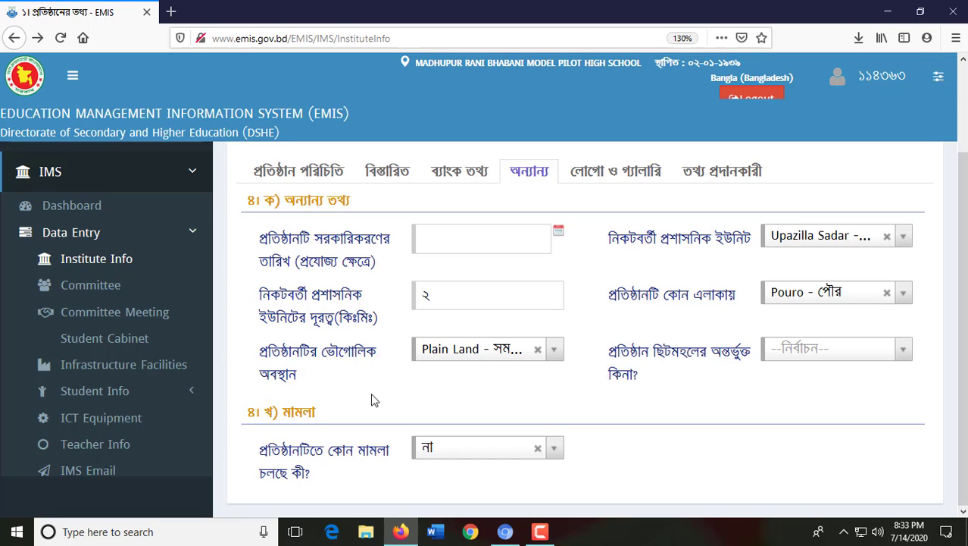
{"action": "scroll", "coordinate": [402, 397], "scroll_direction": "up", "scroll_amount": 3}
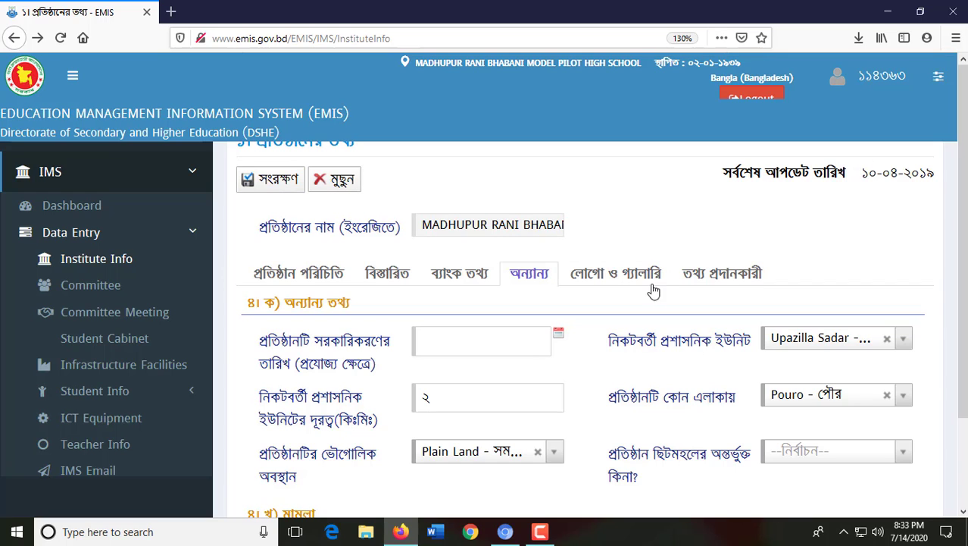
Review the logo, main gate photo and gallery sections, and view the information provider (তথ্য প্রদানকারী) fields.
{"action": "left_click", "coordinate": [615, 274]}
{"action": "scroll", "coordinate": [431, 376], "scroll_direction": "down", "scroll_amount": 3}
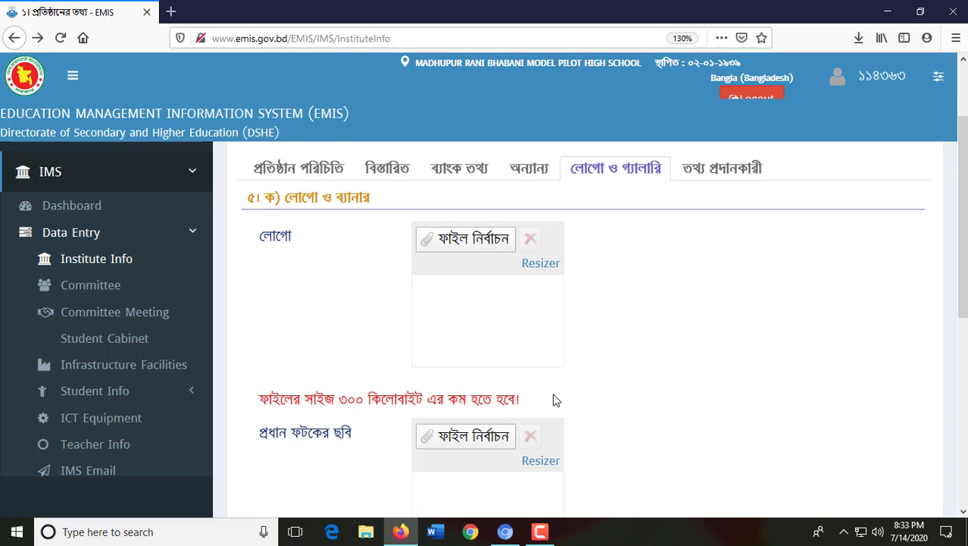
{"action": "scroll", "coordinate": [555, 400], "scroll_direction": "down", "scroll_amount": 3}
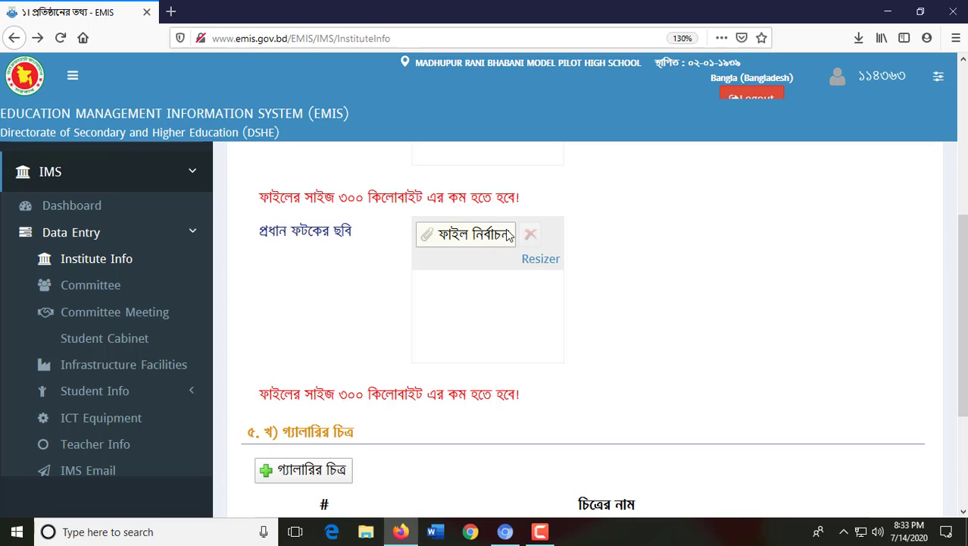
{"action": "scroll", "coordinate": [385, 366], "scroll_direction": "down", "scroll_amount": 3}
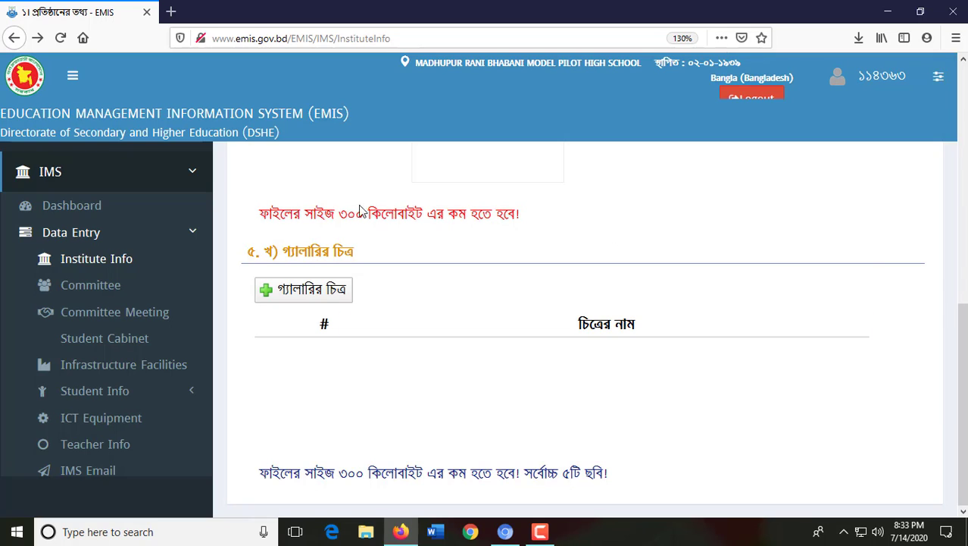
{"action": "scroll", "coordinate": [566, 404], "scroll_direction": "up", "scroll_amount": 4}
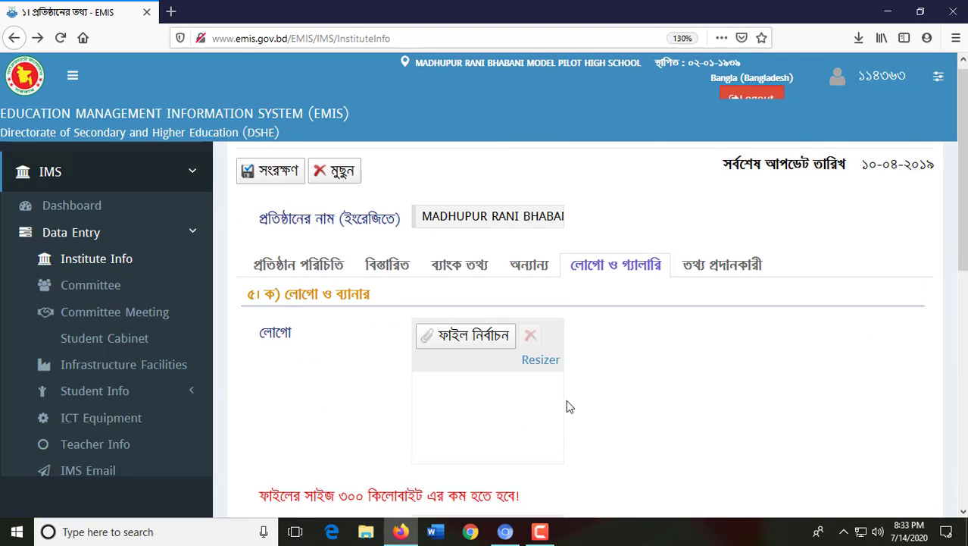
{"action": "left_click", "coordinate": [740, 287]}
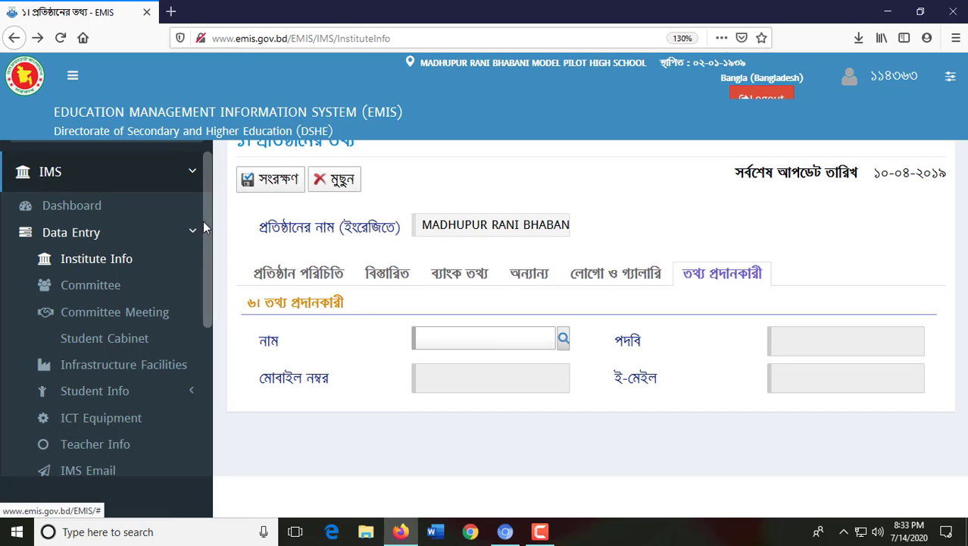
Open the institute's Committee list and review its filters and existing records.
{"action": "scroll", "coordinate": [208, 225], "scroll_direction": "down", "scroll_amount": 1}
{"action": "left_click", "coordinate": [106, 238]}
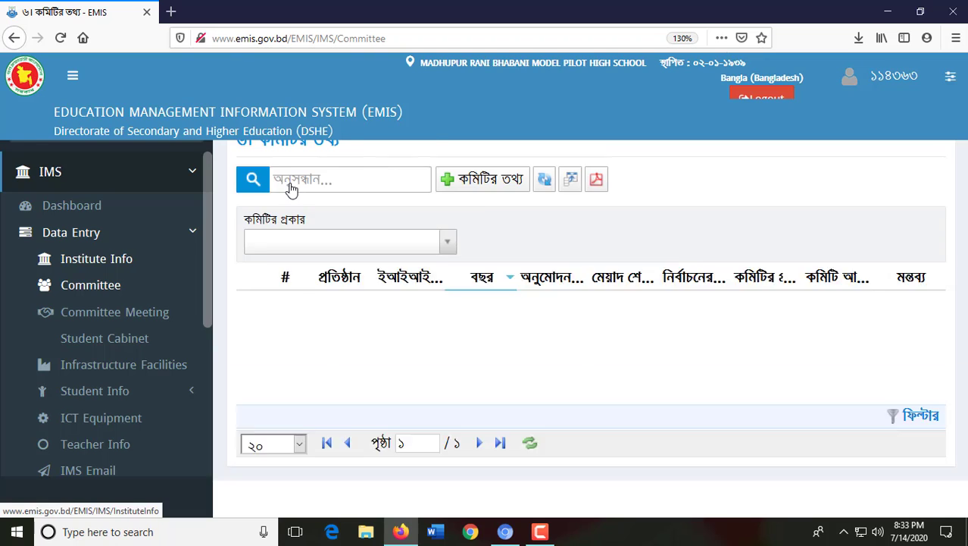
{"action": "scroll", "coordinate": [518, 354], "scroll_direction": "down", "scroll_amount": 1}
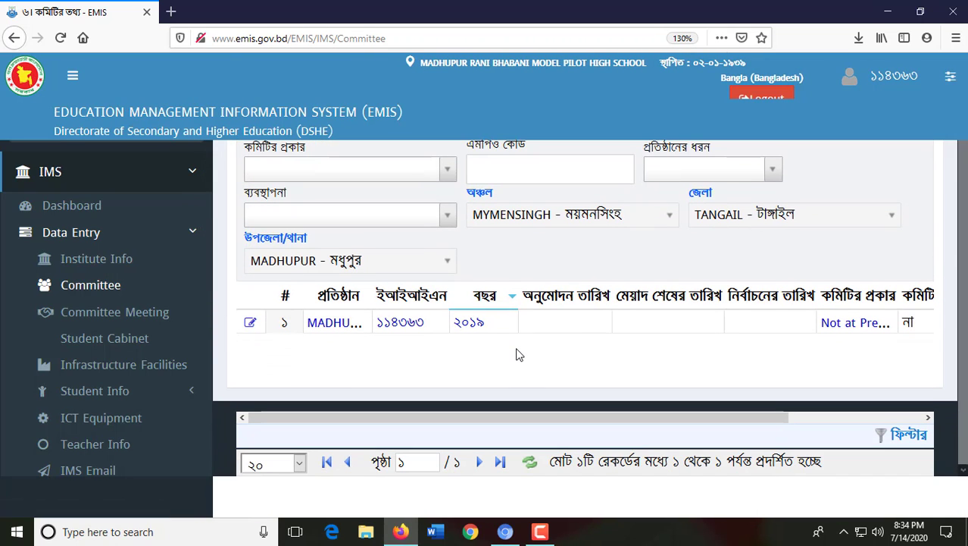
{"action": "scroll", "coordinate": [518, 354], "scroll_direction": "up", "scroll_amount": 1}
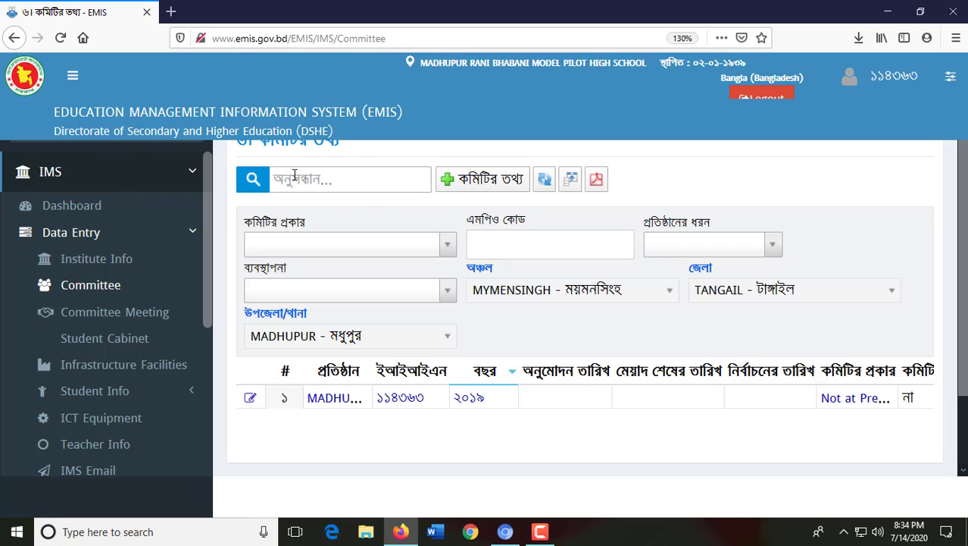
Start a new committee record, try প্রযোজ্য নয় for whether a committee exists, and set it to হ্যাঁ.
{"action": "left_click", "coordinate": [491, 181]}
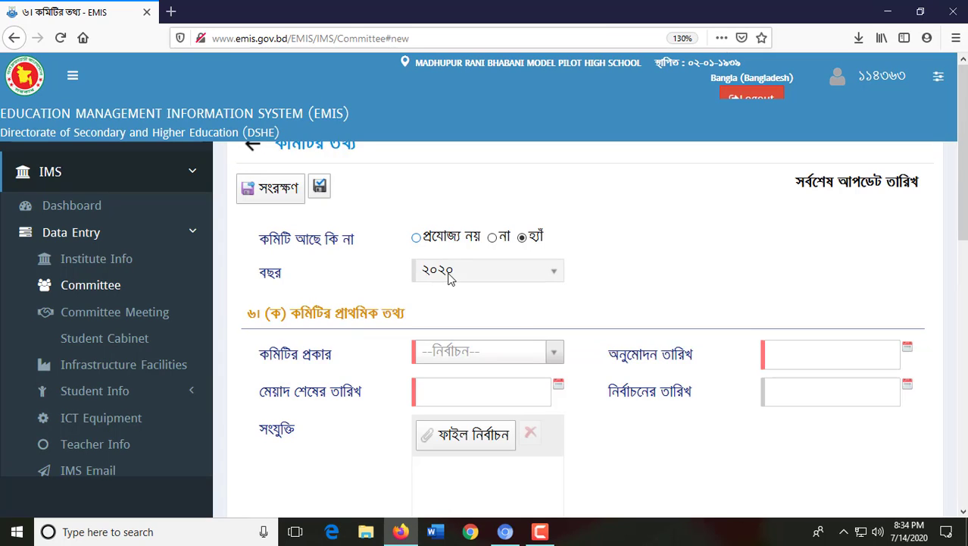
{"action": "left_click", "coordinate": [416, 239]}
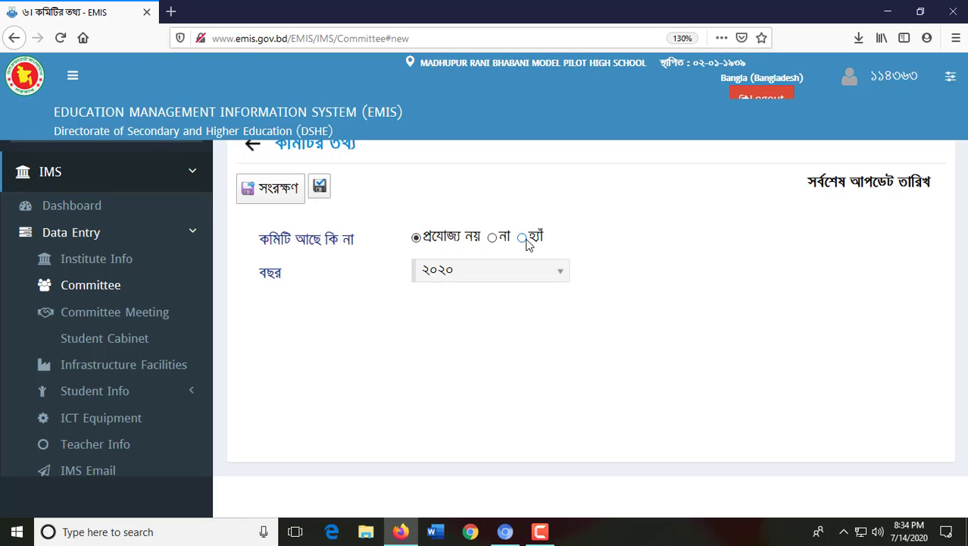
{"action": "left_click", "coordinate": [524, 239]}
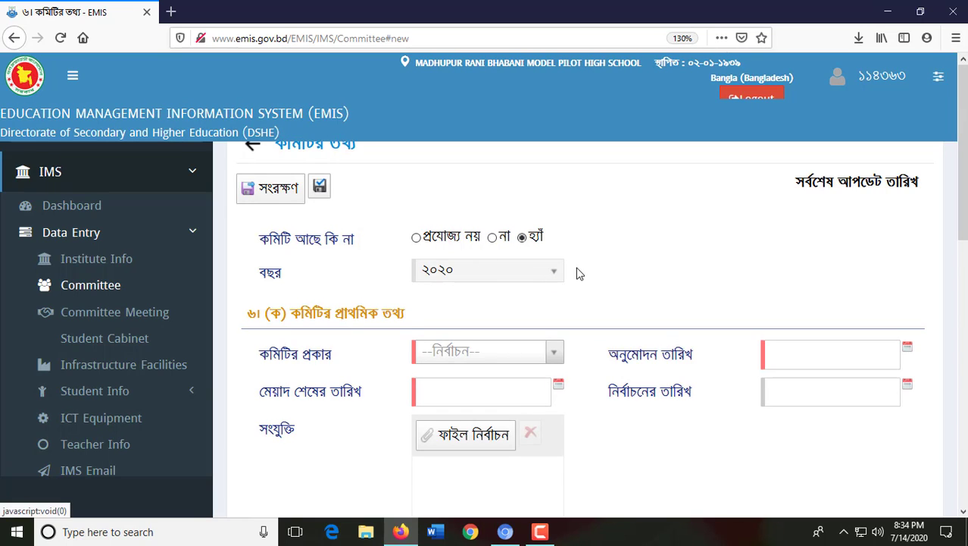
Review the new committee record's primary information fields and open a new member (সদস্য) entry form.
{"action": "scroll", "coordinate": [404, 247], "scroll_direction": "down", "scroll_amount": 2}
{"action": "scroll", "coordinate": [401, 259], "scroll_direction": "up", "scroll_amount": 1}
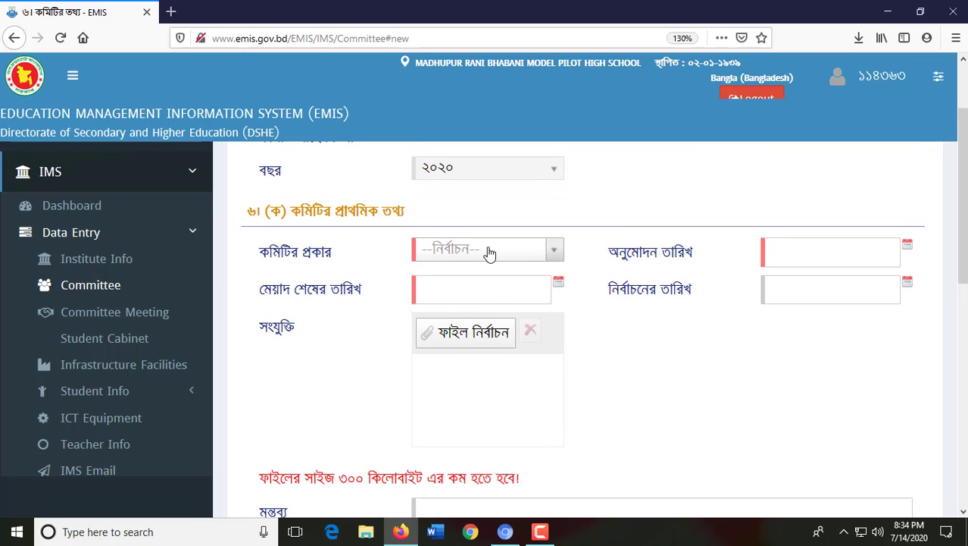
{"action": "scroll", "coordinate": [515, 274], "scroll_direction": "up", "scroll_amount": 1}
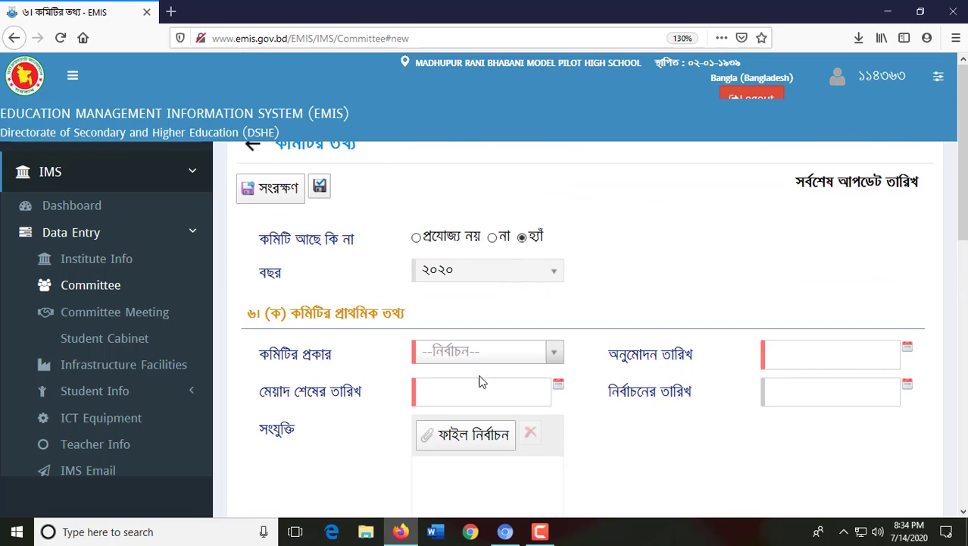
{"action": "scroll", "coordinate": [479, 381], "scroll_direction": "down", "scroll_amount": 1}
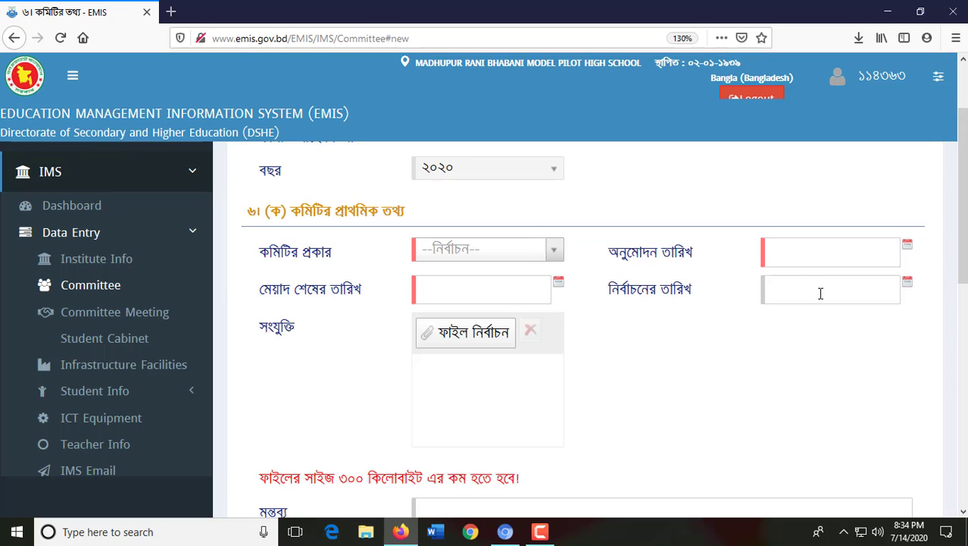
{"action": "scroll", "coordinate": [458, 346], "scroll_direction": "down", "scroll_amount": 1}
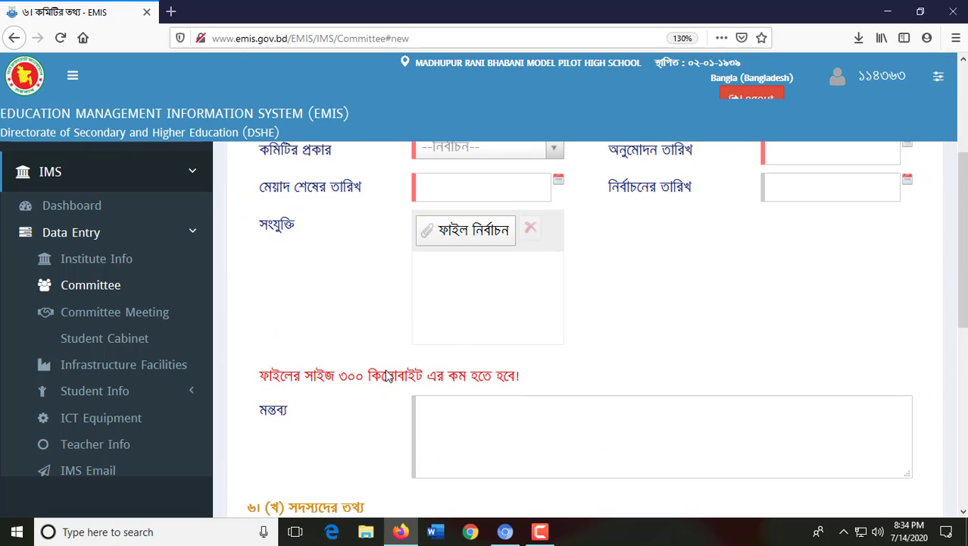
{"action": "scroll", "coordinate": [388, 377], "scroll_direction": "down", "scroll_amount": 1}
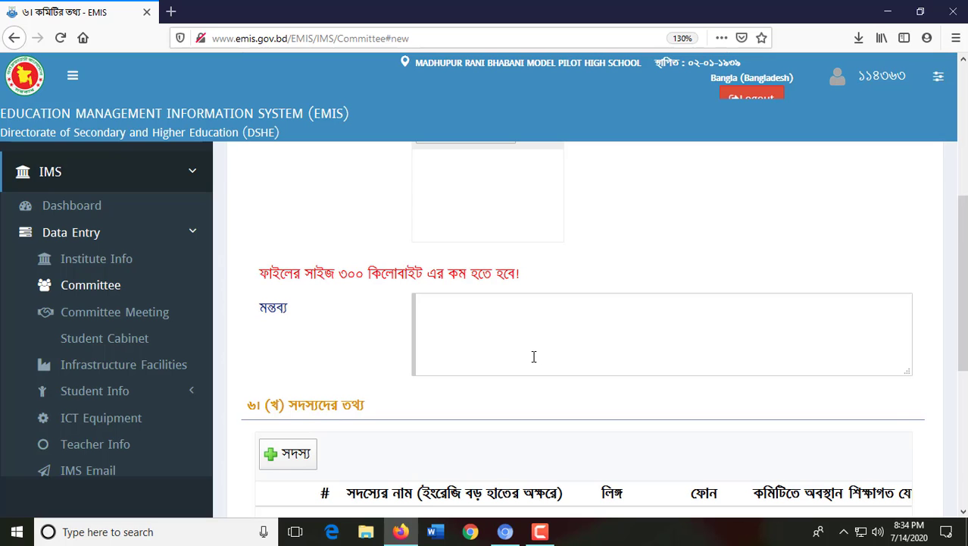
{"action": "scroll", "coordinate": [533, 356], "scroll_direction": "down", "scroll_amount": 2}
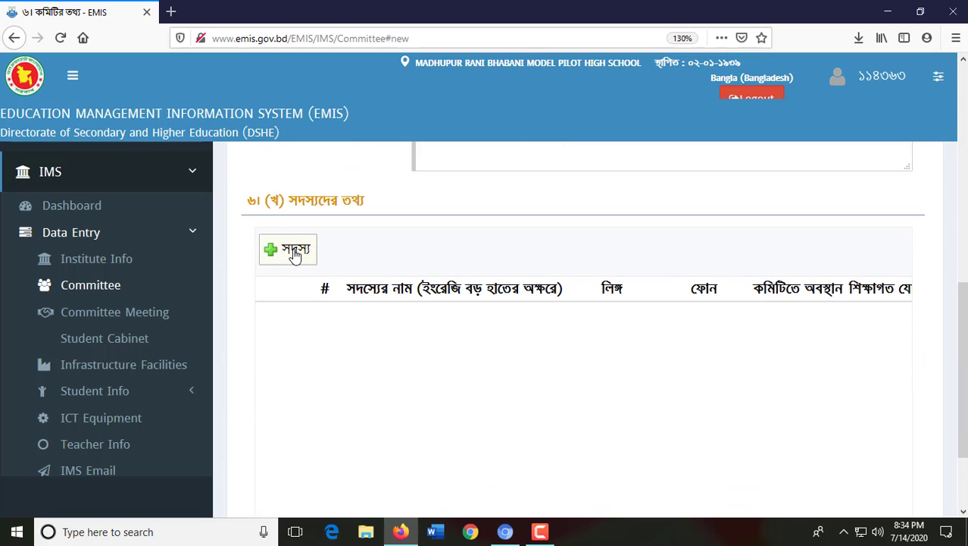
{"action": "left_click", "coordinate": [295, 252]}
{"action": "scroll", "coordinate": [402, 329], "scroll_direction": "down", "scroll_amount": 1}
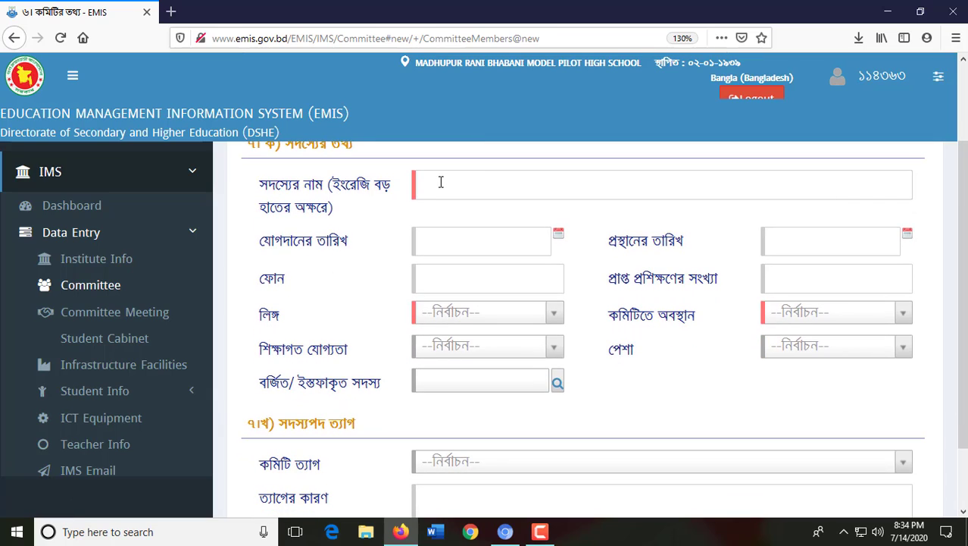
Review the remaining new member fields, and open a new Committee Meeting (কমিটির সভা) record form.
{"action": "scroll", "coordinate": [440, 182], "scroll_direction": "down", "scroll_amount": 1}
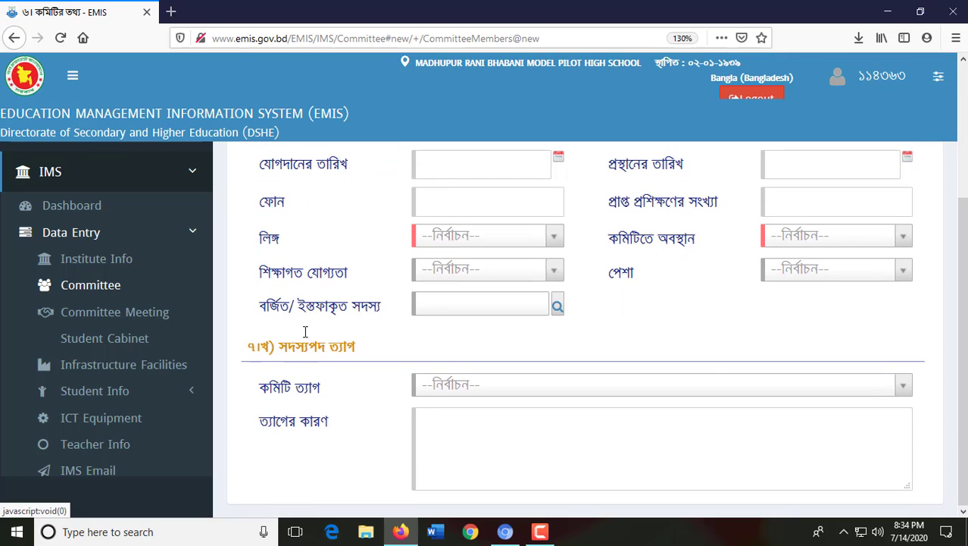
{"action": "scroll", "coordinate": [709, 360], "scroll_direction": "up", "scroll_amount": 3}
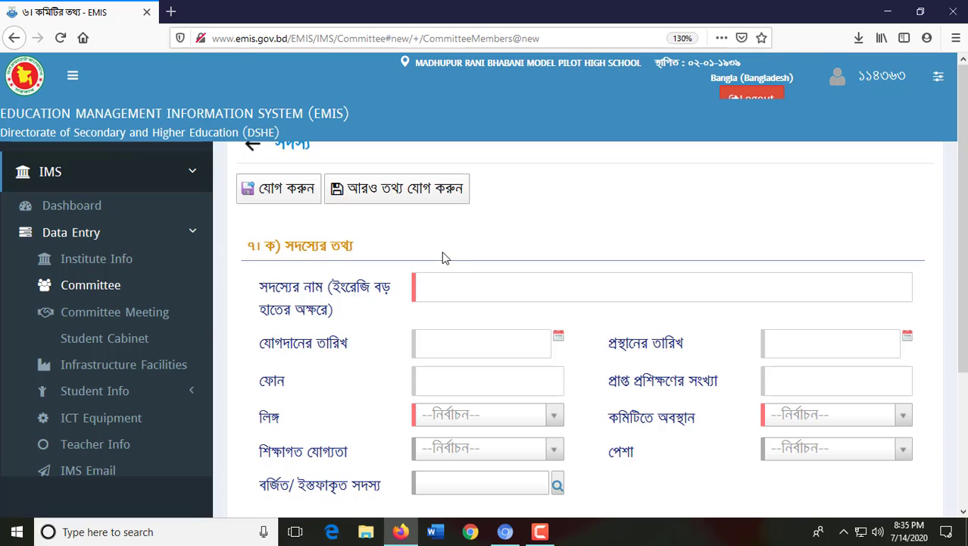
{"action": "left_click", "coordinate": [140, 317]}
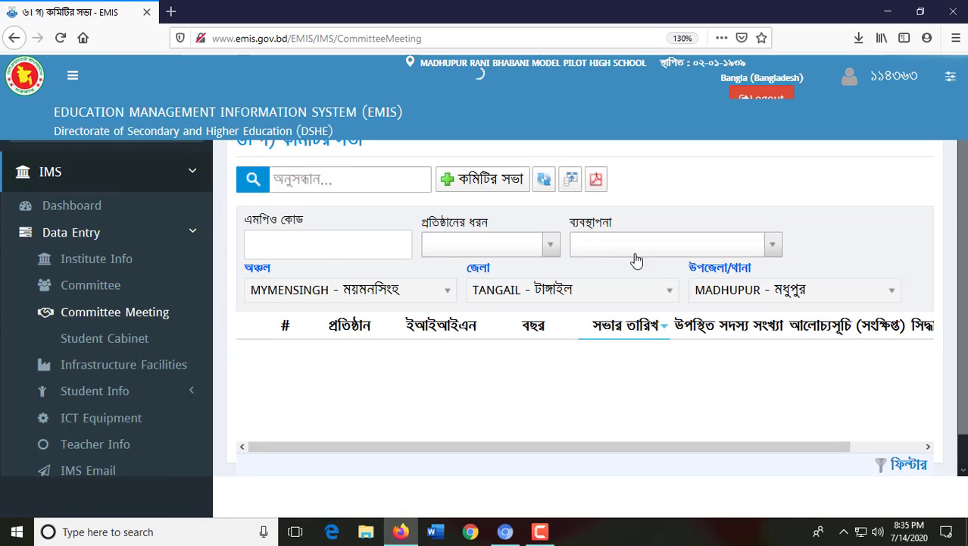
{"action": "left_click", "coordinate": [486, 180]}
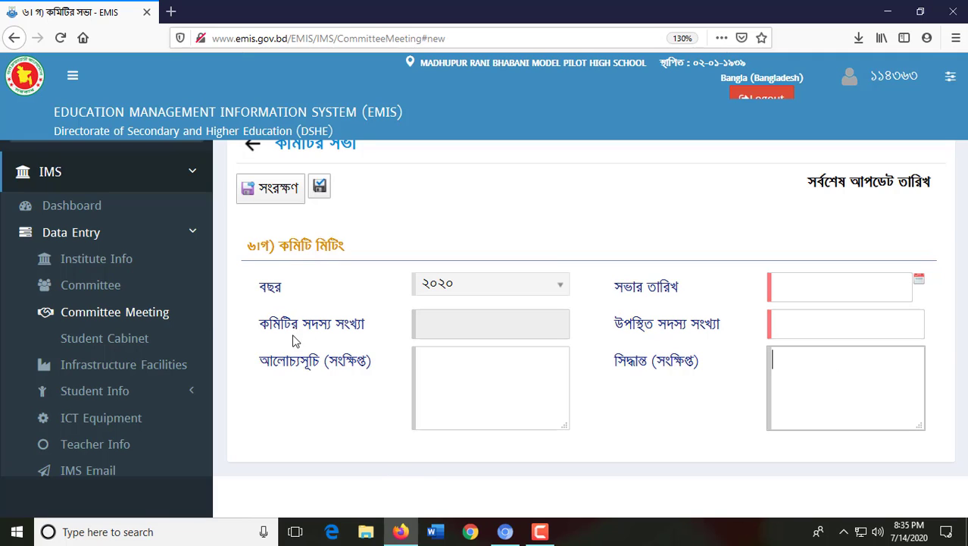
Expand Student Info, look over its subsections, and open Class wise Student Number, Repeater, Transfer.
{"action": "scroll", "coordinate": [90, 381], "scroll_direction": "down", "scroll_amount": 2}
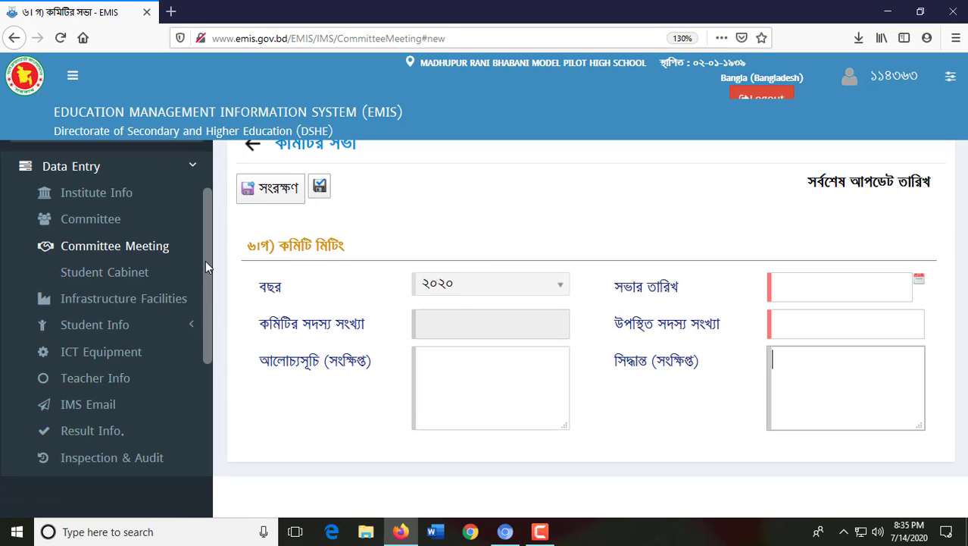
{"action": "scroll", "coordinate": [205, 263], "scroll_direction": "down", "scroll_amount": 1}
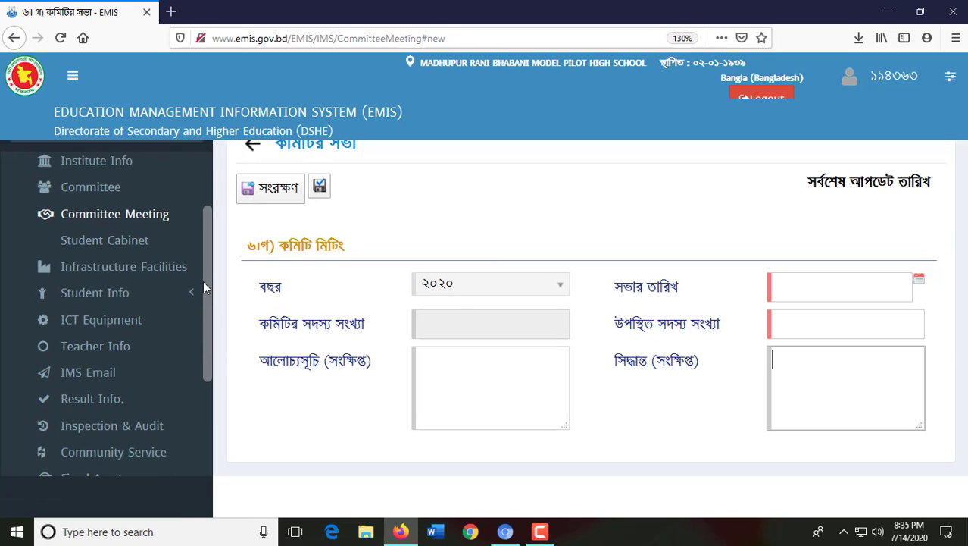
{"action": "left_click", "coordinate": [121, 282]}
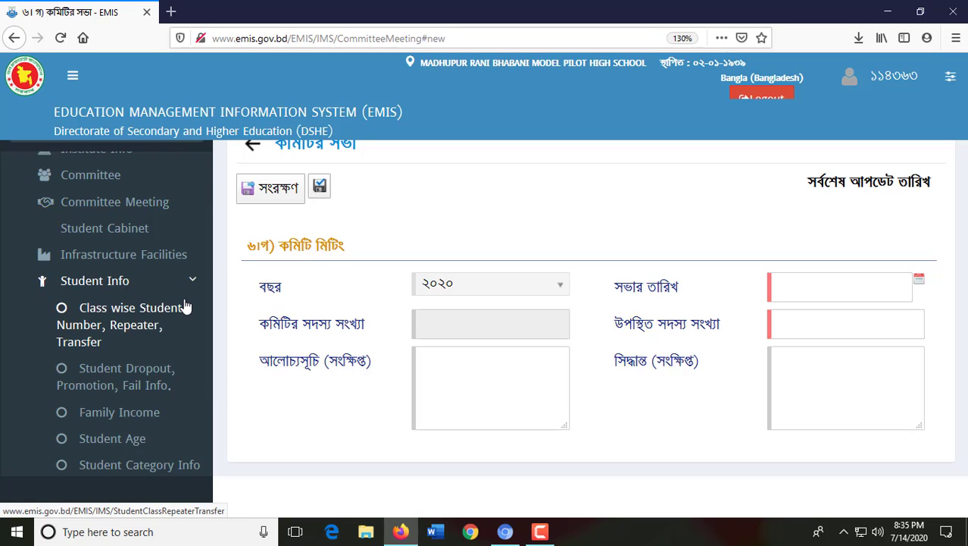
{"action": "scroll", "coordinate": [152, 334], "scroll_direction": "down", "scroll_amount": 5}
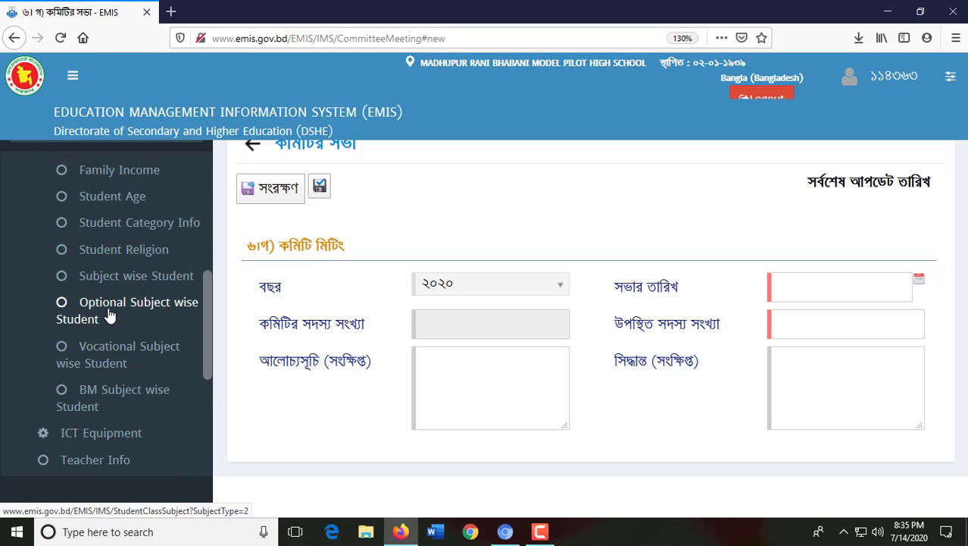
{"action": "scroll", "coordinate": [138, 395], "scroll_direction": "up", "scroll_amount": 2}
{"action": "scroll", "coordinate": [138, 390], "scroll_direction": "up", "scroll_amount": 2}
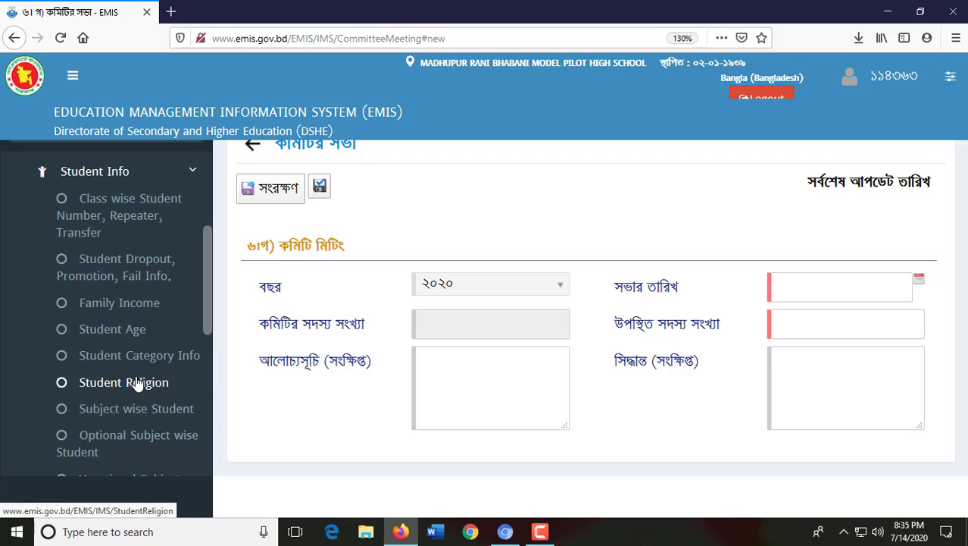
{"action": "scroll", "coordinate": [136, 385], "scroll_direction": "up", "scroll_amount": 2}
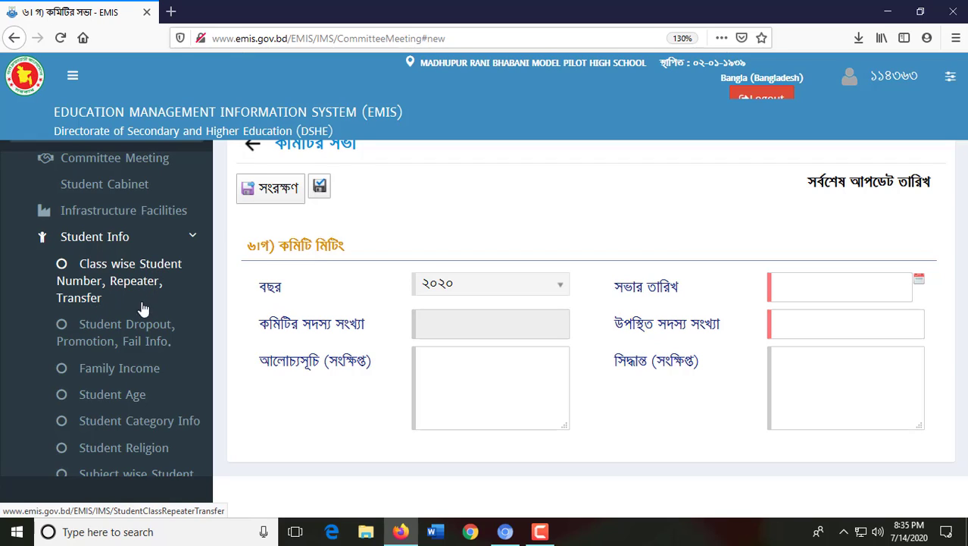
{"action": "left_click", "coordinate": [121, 278]}
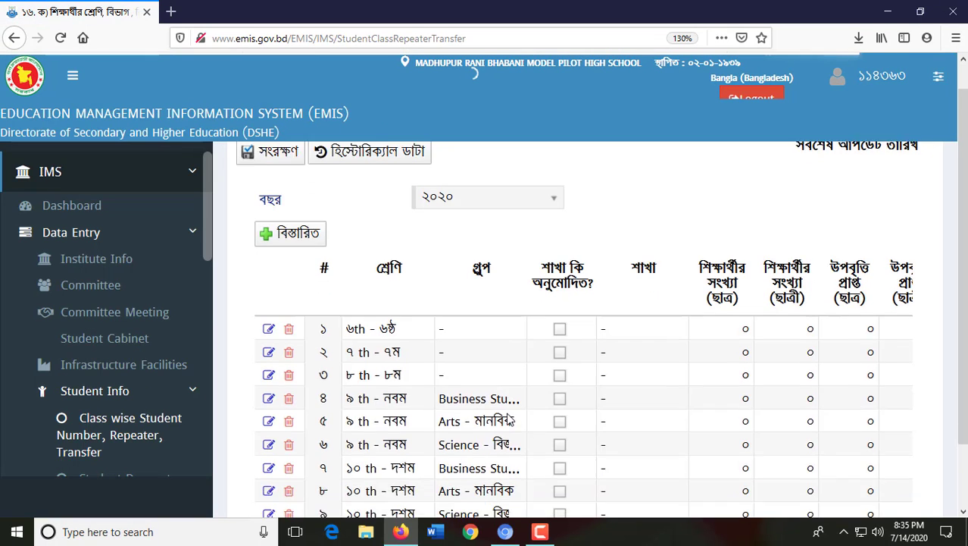
Review the class table, start a new detail (বিস্তারিত) entry, and set its class (শ্রেণি) to ৬th.
{"action": "scroll", "coordinate": [509, 419], "scroll_direction": "down", "scroll_amount": 2}
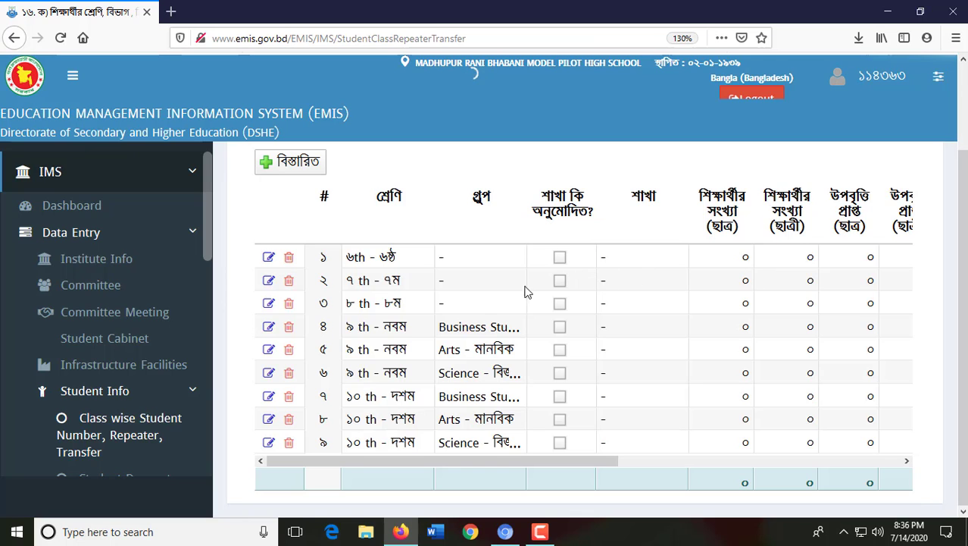
{"action": "scroll", "coordinate": [480, 300], "scroll_direction": "up", "scroll_amount": 2}
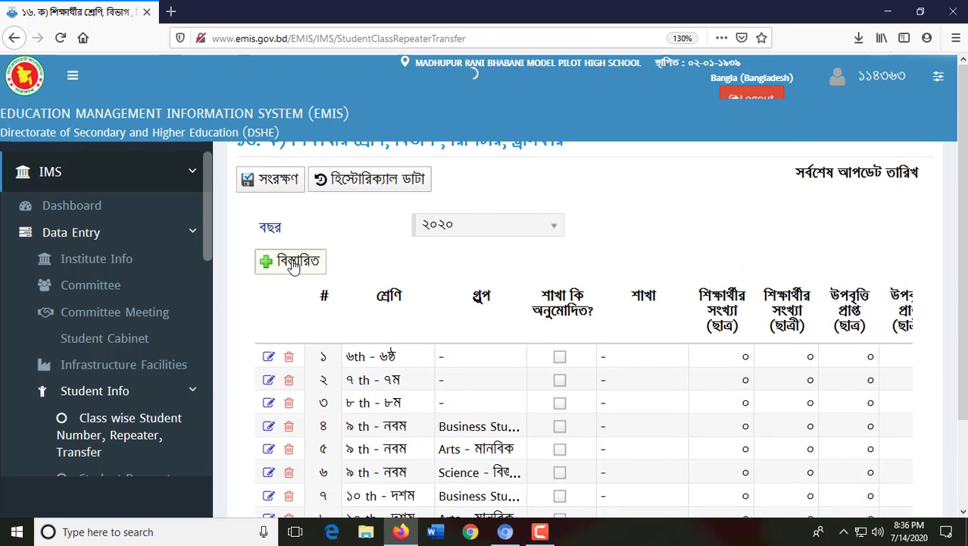
{"action": "left_click", "coordinate": [292, 262]}
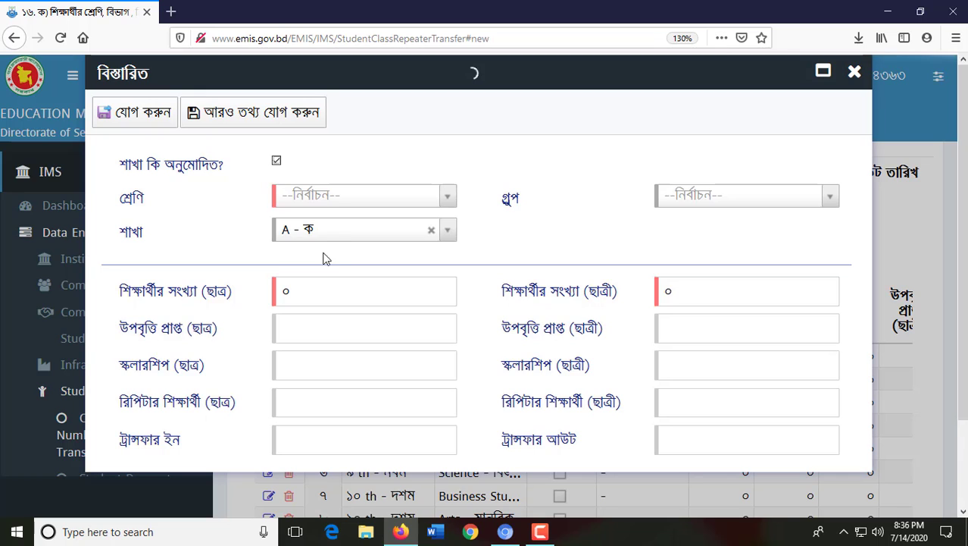
{"action": "left_click", "coordinate": [335, 232]}
{"action": "left_click", "coordinate": [335, 232]}
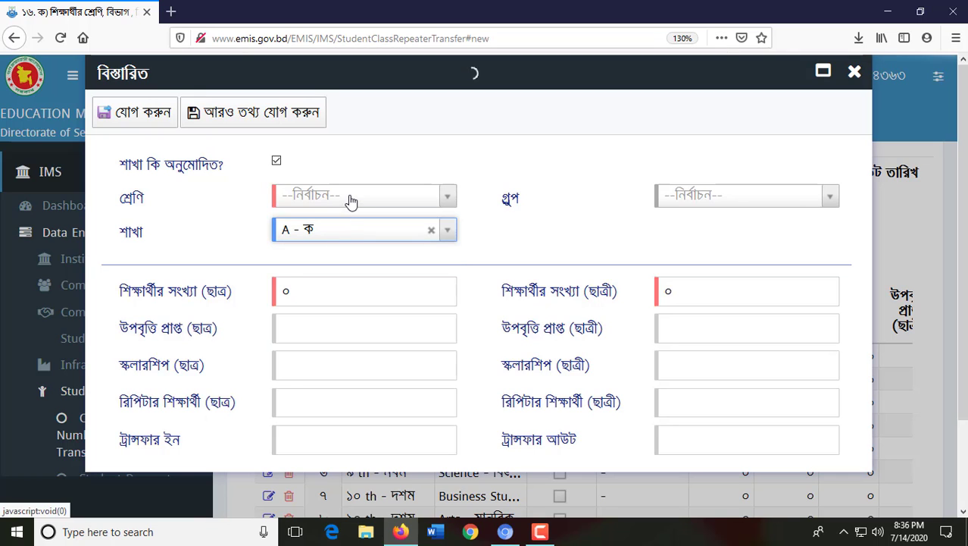
{"action": "left_click", "coordinate": [349, 197]}
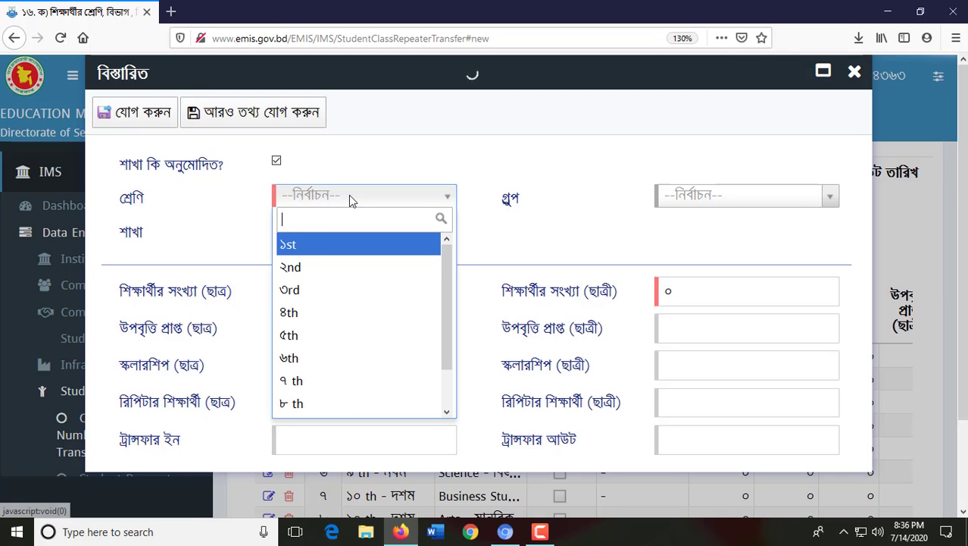
{"action": "left_click", "coordinate": [292, 358]}
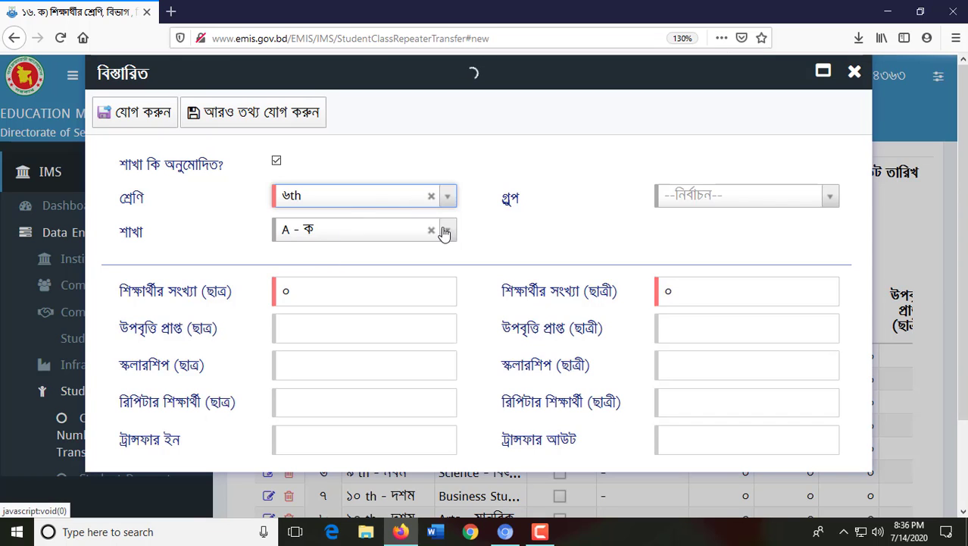
Check the available group (গ্রুপ) and section (শাখা) options for the ৬th class entry, keeping section A - ক.
{"action": "left_click", "coordinate": [700, 194]}
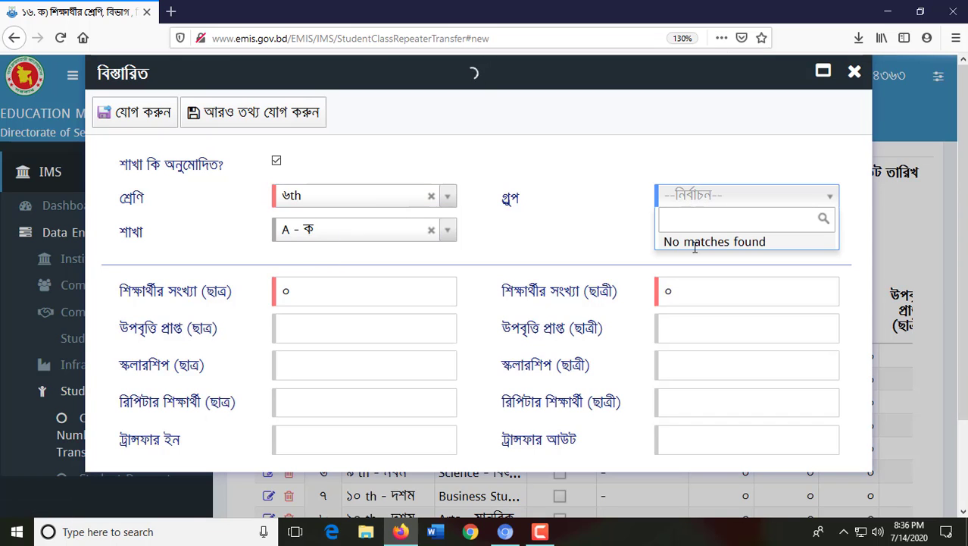
{"action": "left_click", "coordinate": [541, 212]}
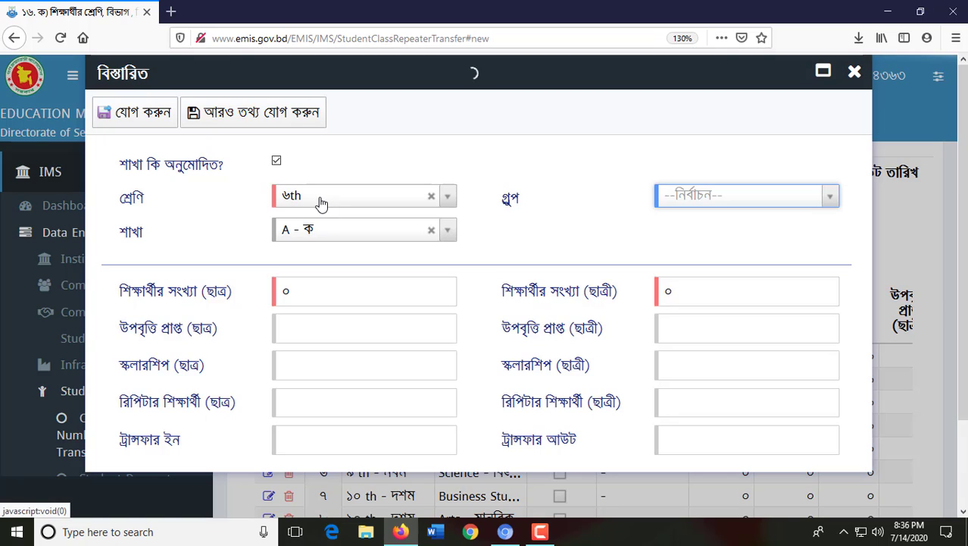
{"action": "left_click", "coordinate": [313, 234]}
{"action": "left_click", "coordinate": [313, 233]}
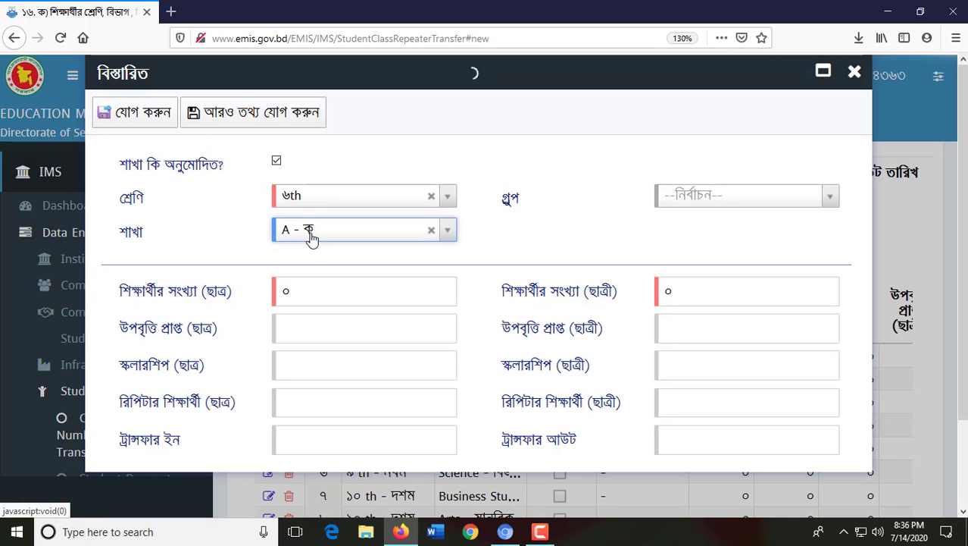
{"action": "left_click", "coordinate": [312, 234]}
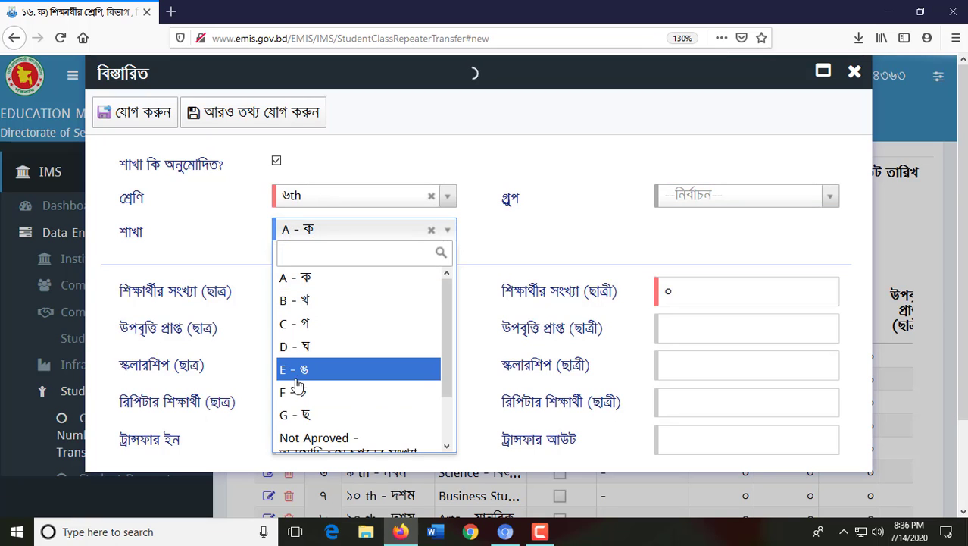
{"action": "left_click", "coordinate": [488, 179]}
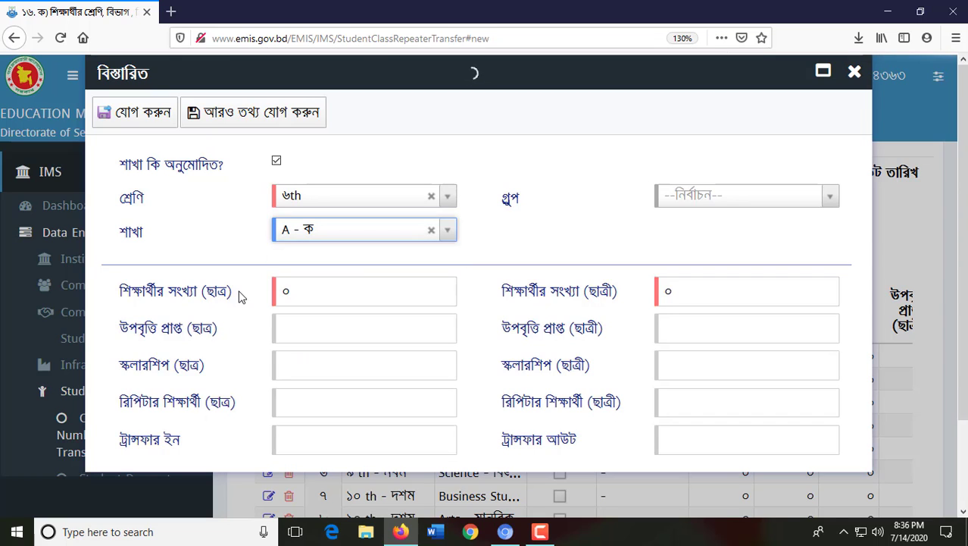
Go through the student number, stipend, scholarship, repeater and transfer fields without entering counts, and add the ৬th class section entry.
{"action": "left_click", "coordinate": [303, 287]}
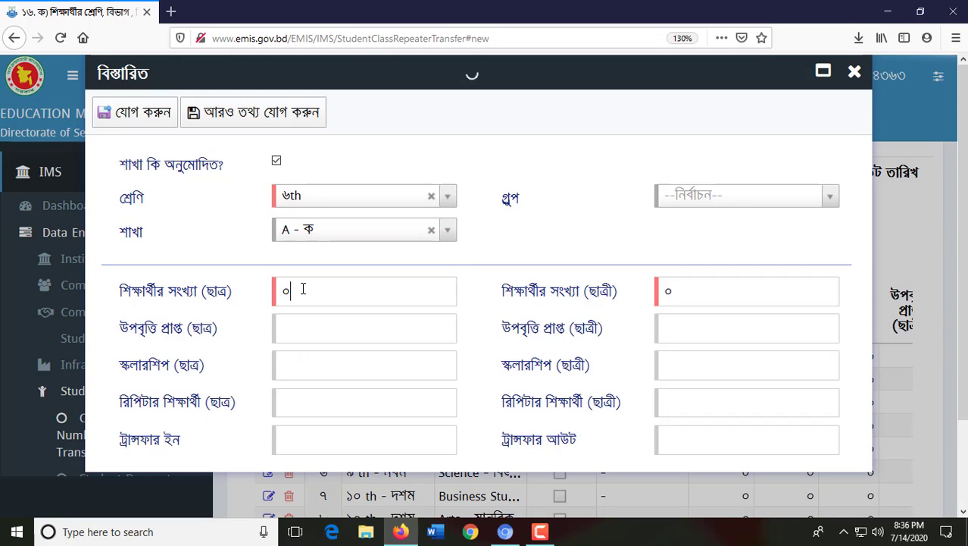
{"action": "left_click", "coordinate": [728, 293]}
{"action": "left_click", "coordinate": [384, 320]}
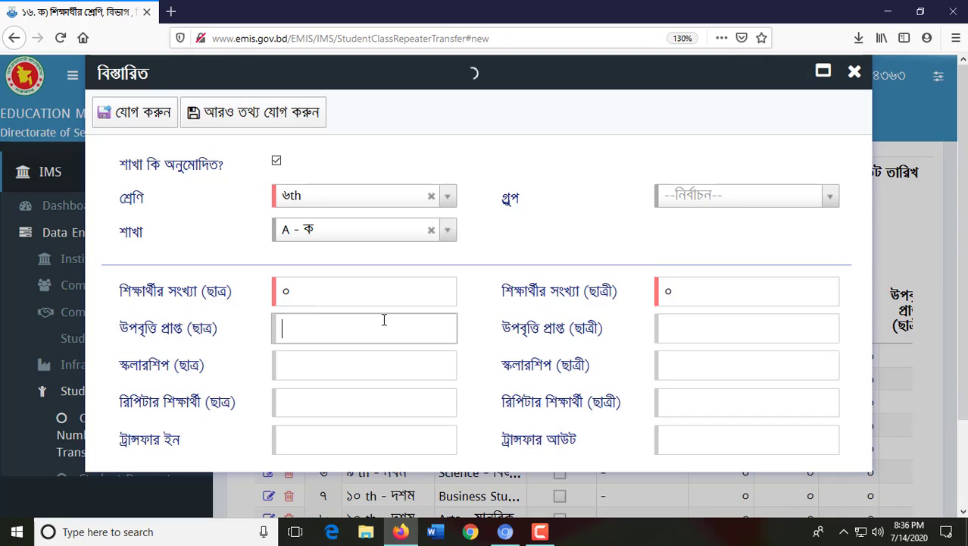
{"action": "left_click", "coordinate": [700, 329]}
{"action": "left_click", "coordinate": [302, 363]}
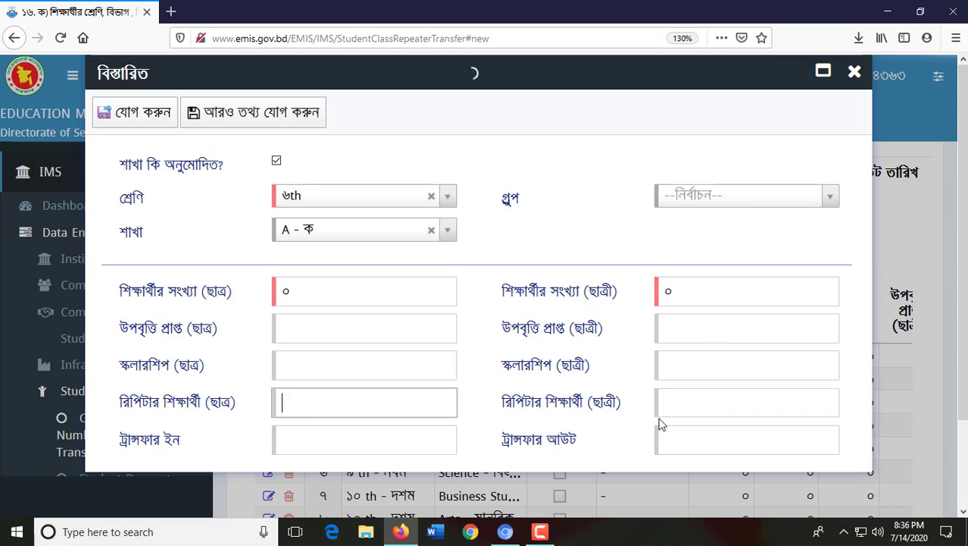
{"action": "left_click", "coordinate": [698, 402]}
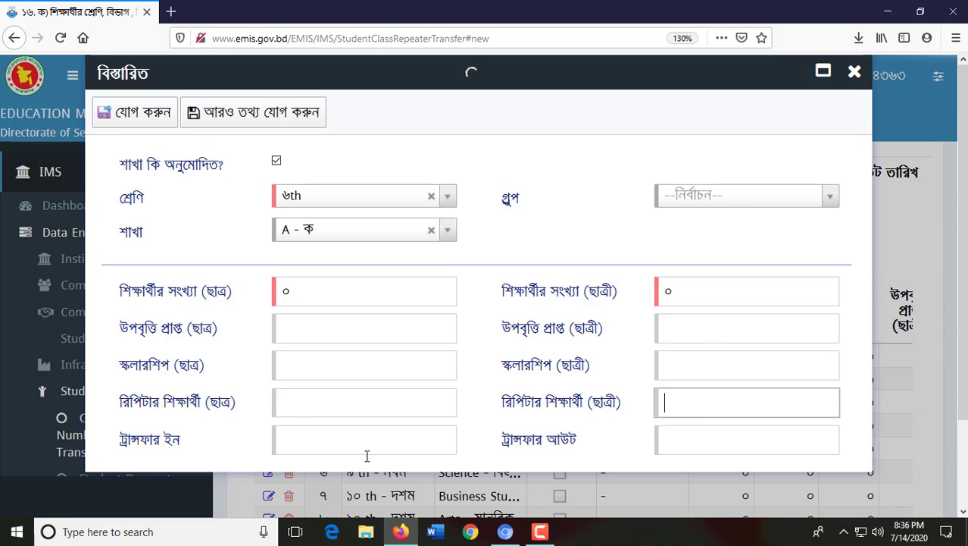
{"action": "left_click", "coordinate": [306, 442]}
{"action": "left_click", "coordinate": [684, 446]}
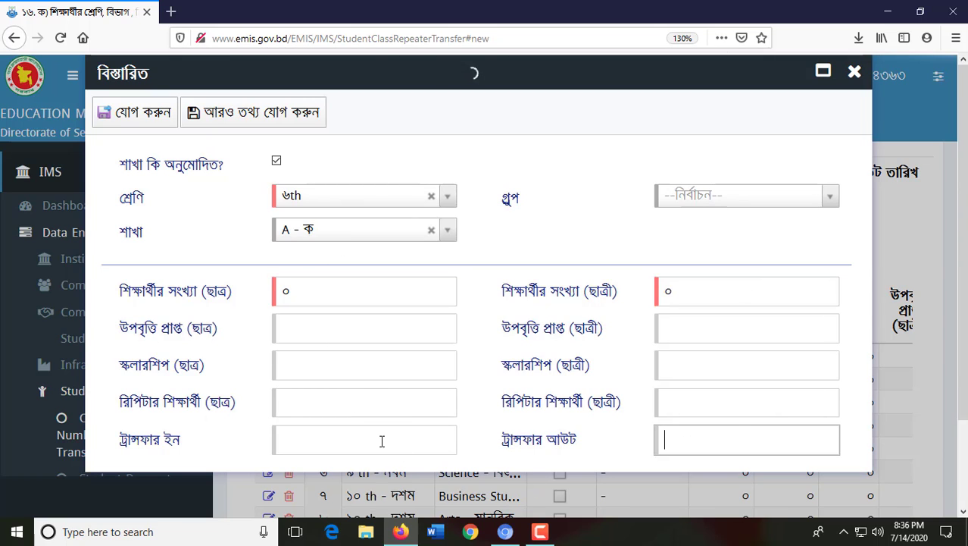
{"action": "left_click", "coordinate": [150, 119]}
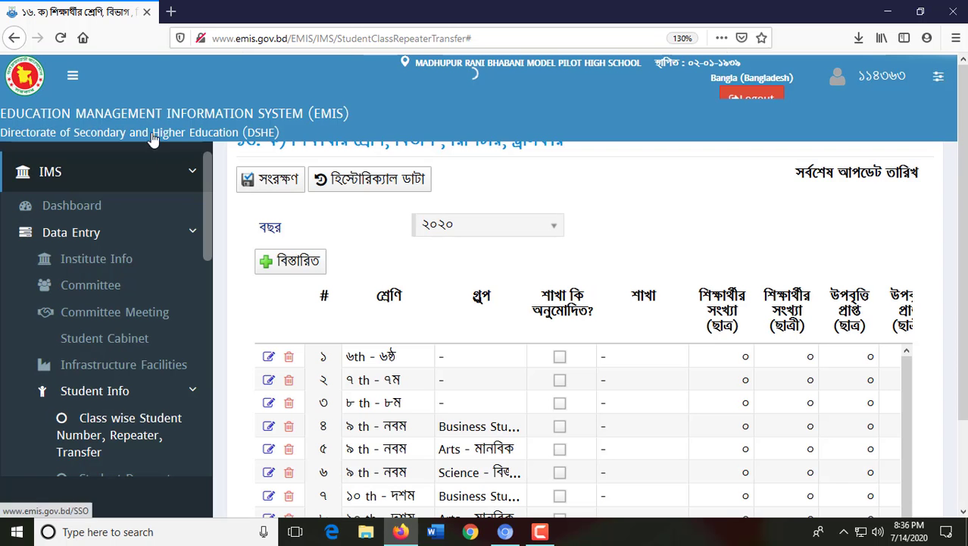
Examine the class table for the newly added ৬th class row with section A - ক.
{"action": "scroll", "coordinate": [652, 356], "scroll_direction": "down", "scroll_amount": 1}
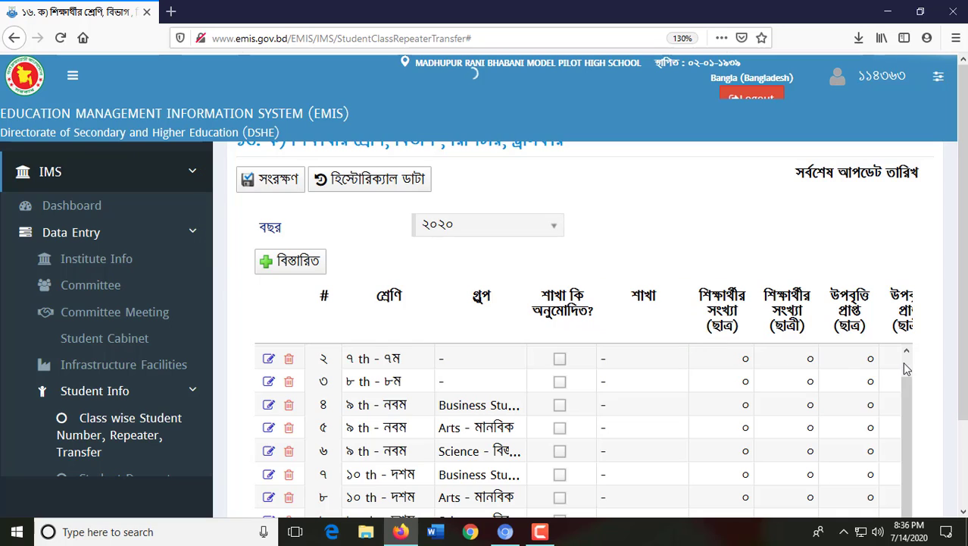
{"action": "scroll", "coordinate": [693, 415], "scroll_direction": "up", "scroll_amount": 1}
{"action": "scroll", "coordinate": [698, 397], "scroll_direction": "down", "scroll_amount": 1}
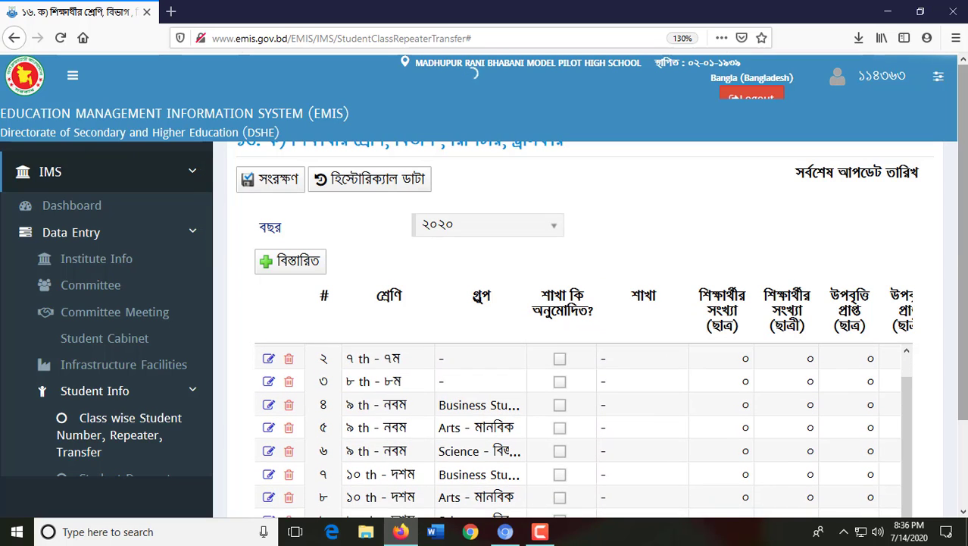
{"action": "scroll", "coordinate": [964, 257], "scroll_direction": "down", "scroll_amount": 3}
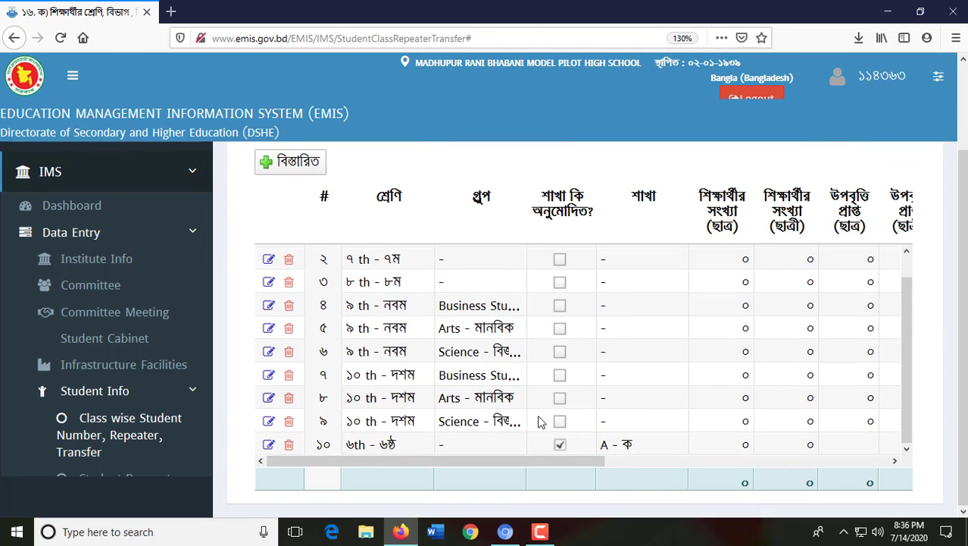
Look over the Student Info subsections from Student Dropout, Promotion, Fail Info. through Optional Subject wise Student.
{"action": "scroll", "coordinate": [113, 417], "scroll_direction": "down", "scroll_amount": 2}
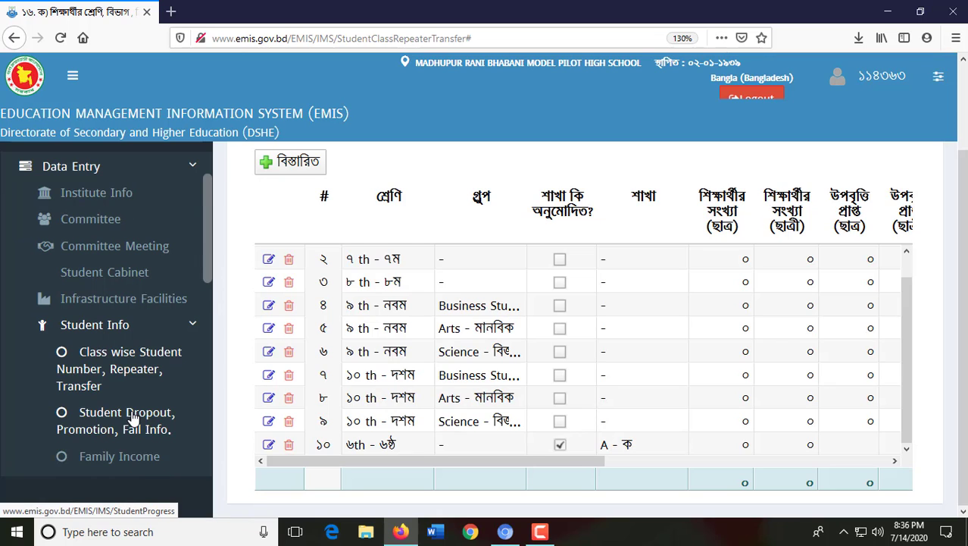
{"action": "scroll", "coordinate": [128, 425], "scroll_direction": "down", "scroll_amount": 2}
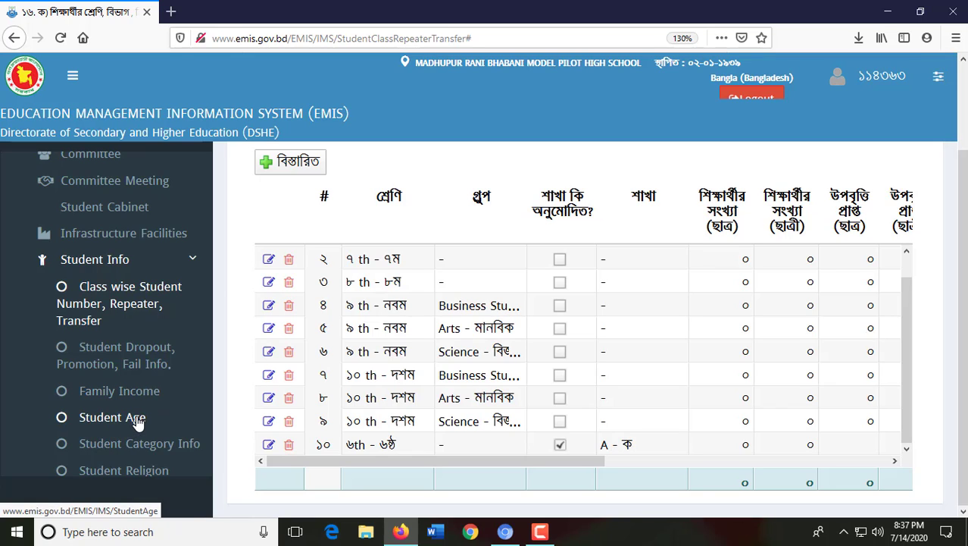
{"action": "scroll", "coordinate": [140, 457], "scroll_direction": "down", "scroll_amount": 2}
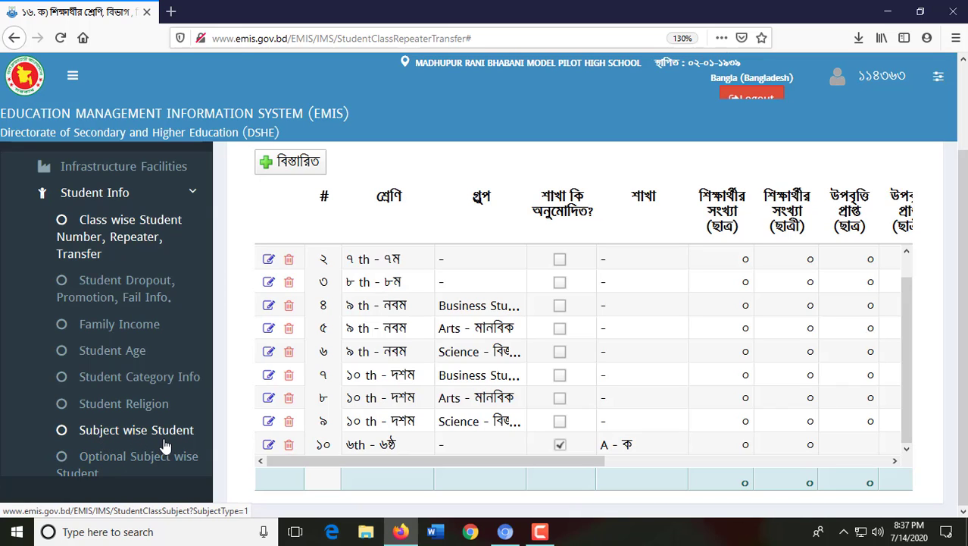
{"action": "scroll", "coordinate": [180, 439], "scroll_direction": "down", "scroll_amount": 2}
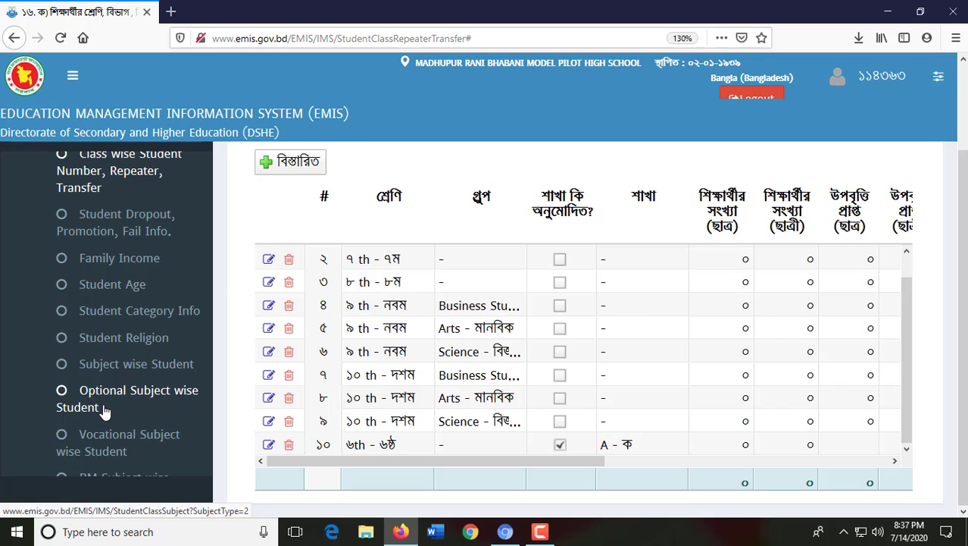
Open the ICT Equipment section and start a new record with a blank equipment detail (আইসিটি উপকরণের বিবরণ) form.
{"action": "scroll", "coordinate": [164, 425], "scroll_direction": "down", "scroll_amount": 2}
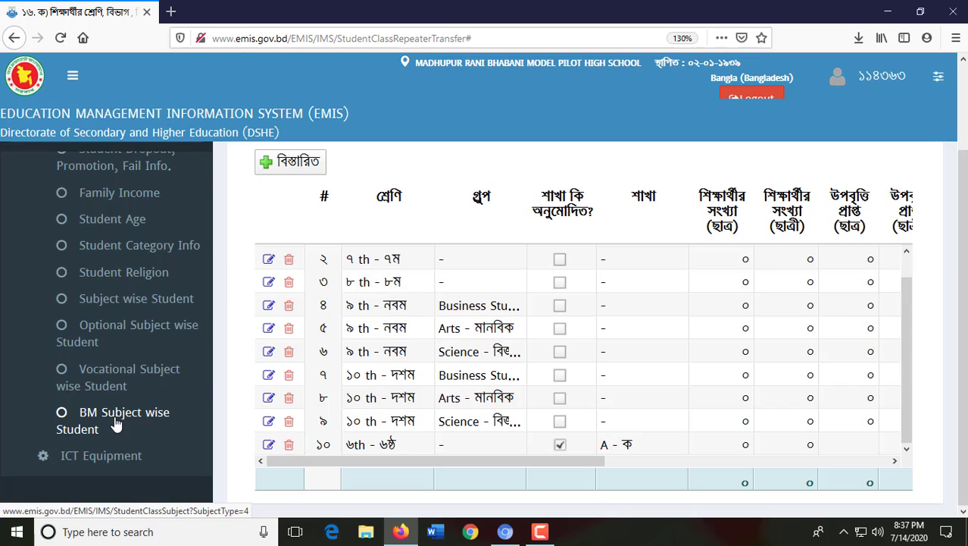
{"action": "scroll", "coordinate": [118, 420], "scroll_direction": "down", "scroll_amount": 2}
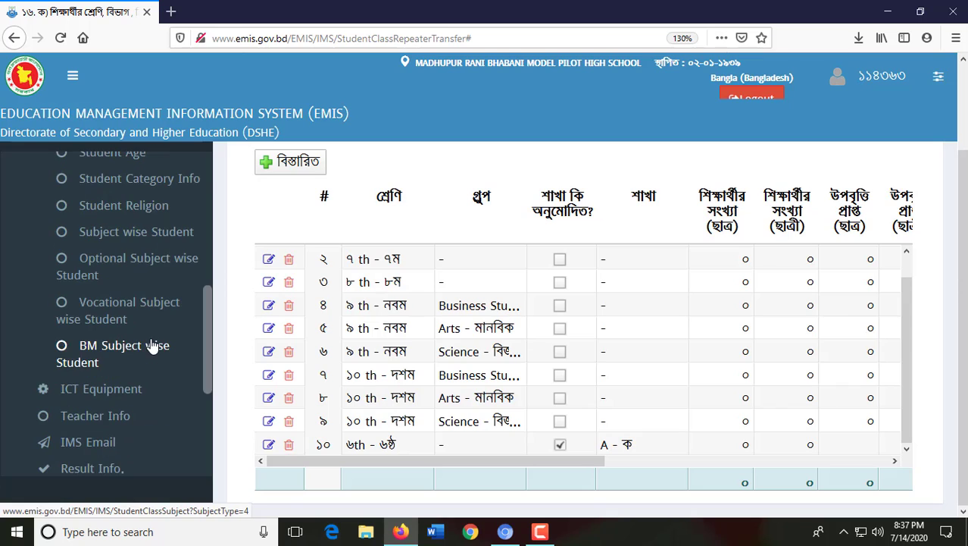
{"action": "left_click", "coordinate": [110, 400]}
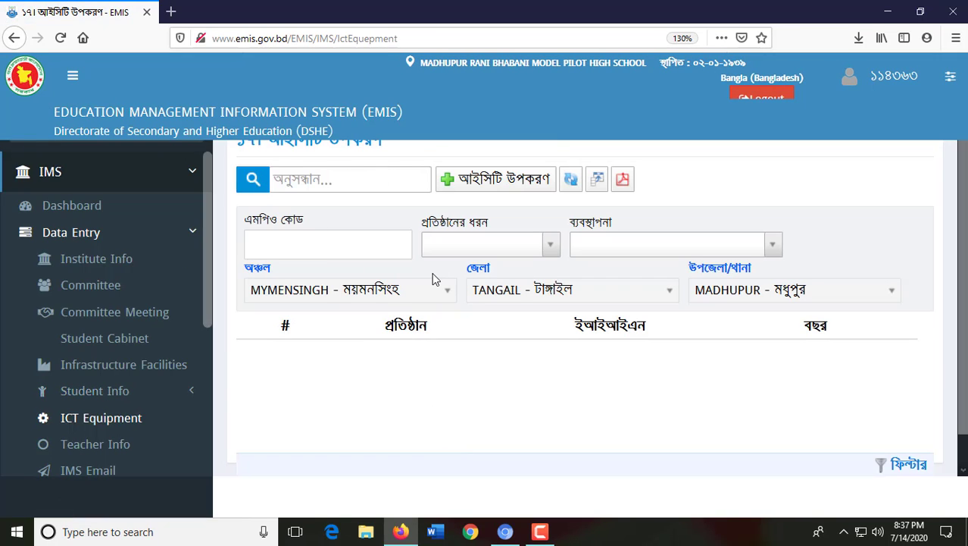
{"action": "left_click", "coordinate": [487, 188]}
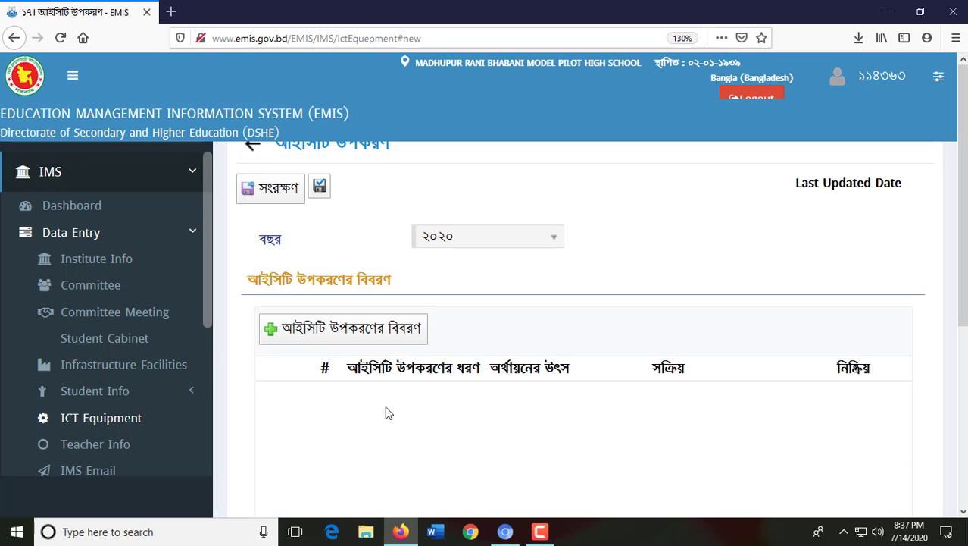
{"action": "left_click", "coordinate": [328, 336]}
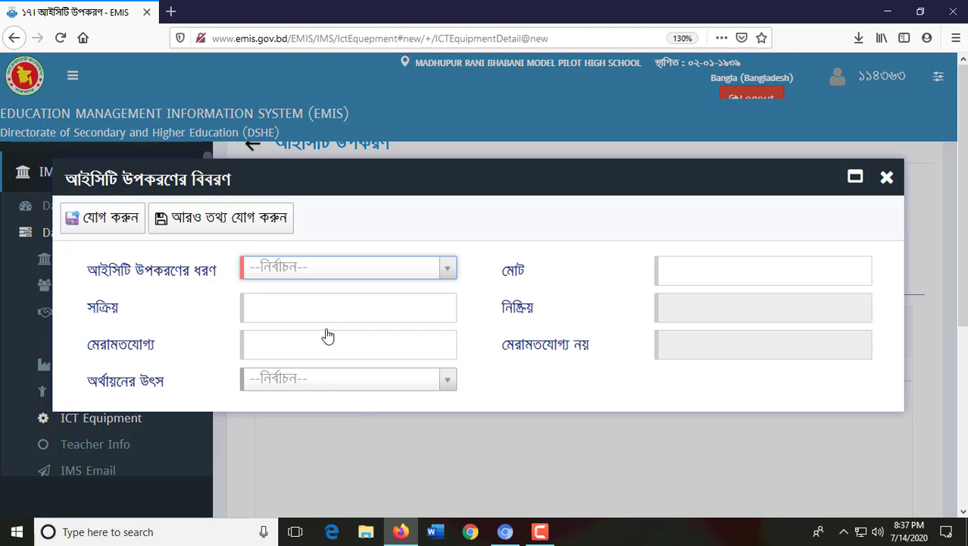
Check the equipment type (আইসিটি উপকরণের ধরণ) and funding source (অর্থায়নের উৎস) options and the count fields, and close the form without adding anything.
{"action": "left_click", "coordinate": [287, 267]}
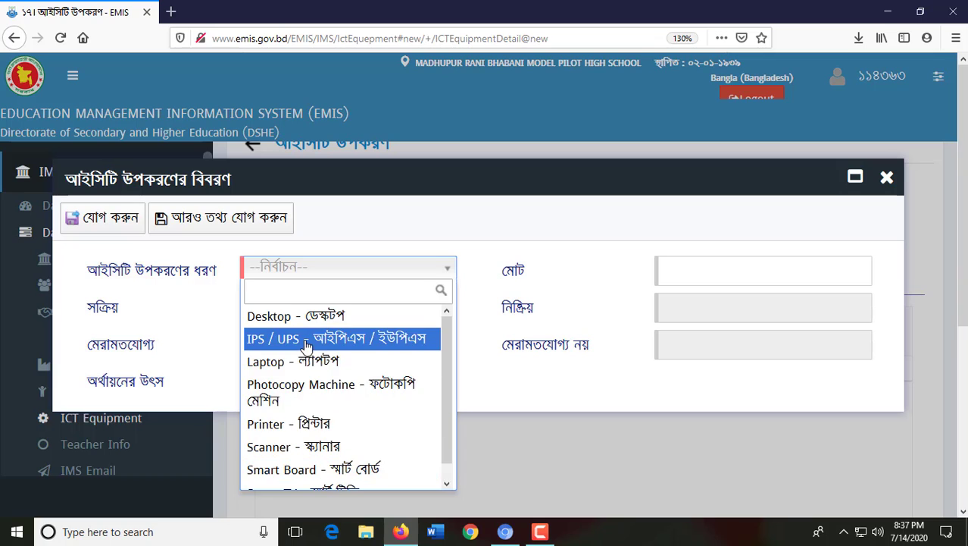
{"action": "left_click", "coordinate": [556, 467]}
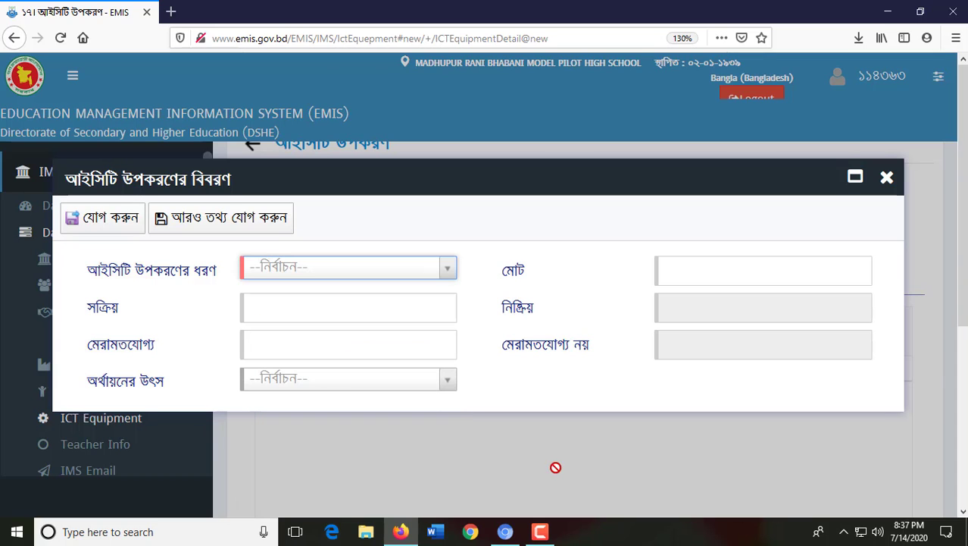
{"action": "left_click", "coordinate": [328, 316]}
{"action": "left_click", "coordinate": [278, 350]}
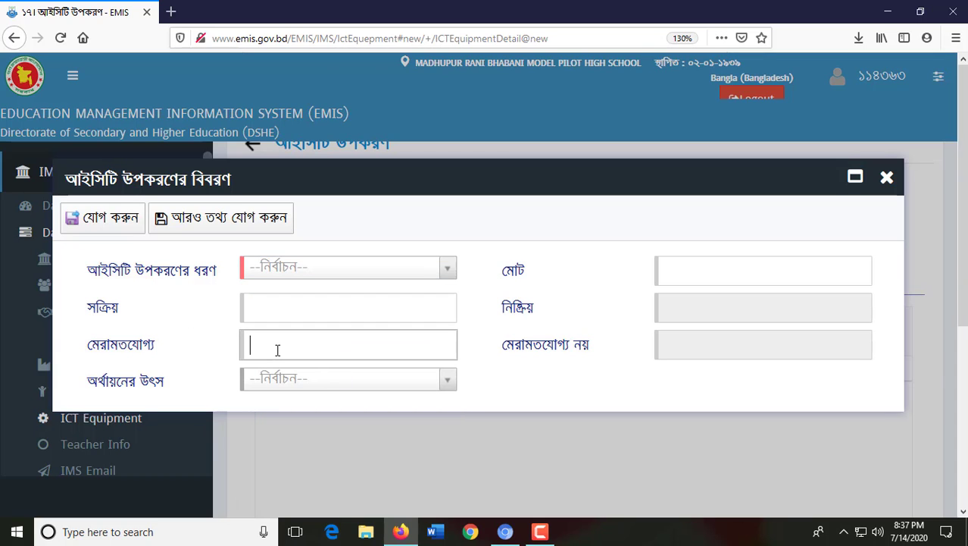
{"action": "left_click", "coordinate": [278, 380]}
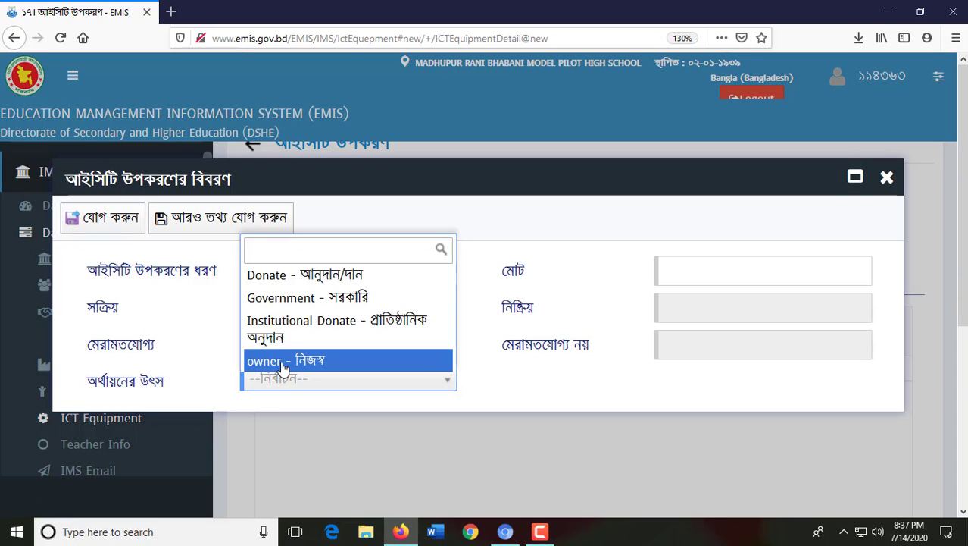
{"action": "left_click", "coordinate": [322, 445]}
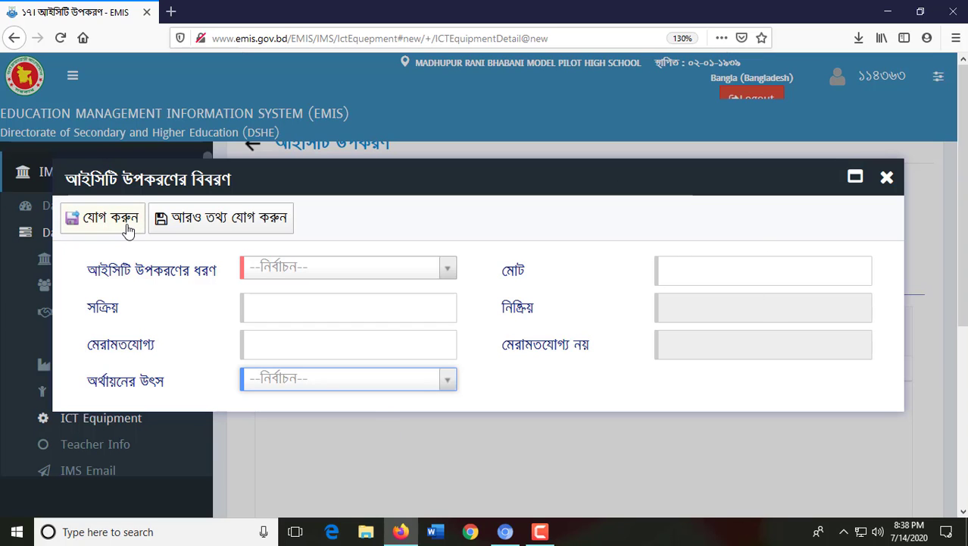
{"action": "left_click", "coordinate": [887, 179]}
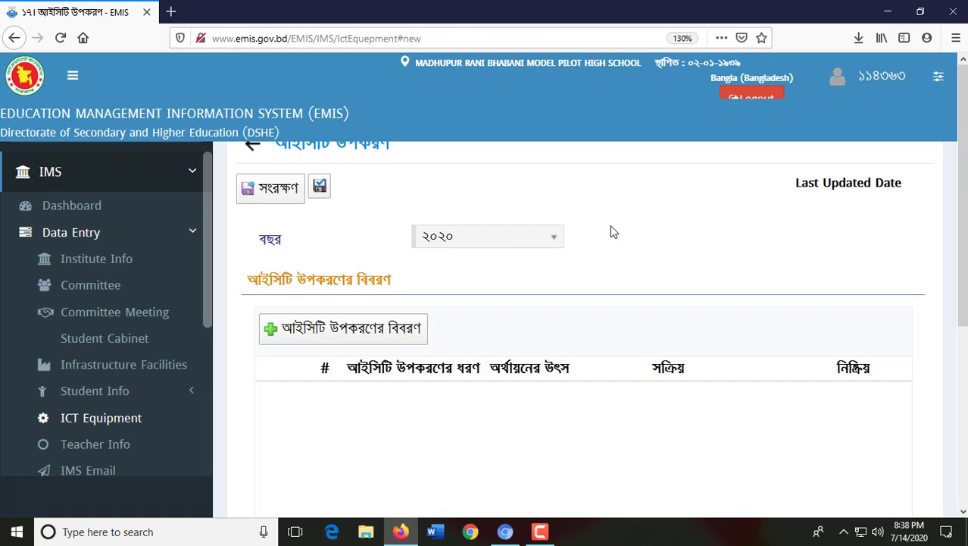
Open Teacher Info, review the listed teacher record for the institute, and bring up a blank teacher information (শিক্ষকের তথ্য) form.
{"action": "scroll", "coordinate": [194, 445], "scroll_direction": "down", "scroll_amount": 3}
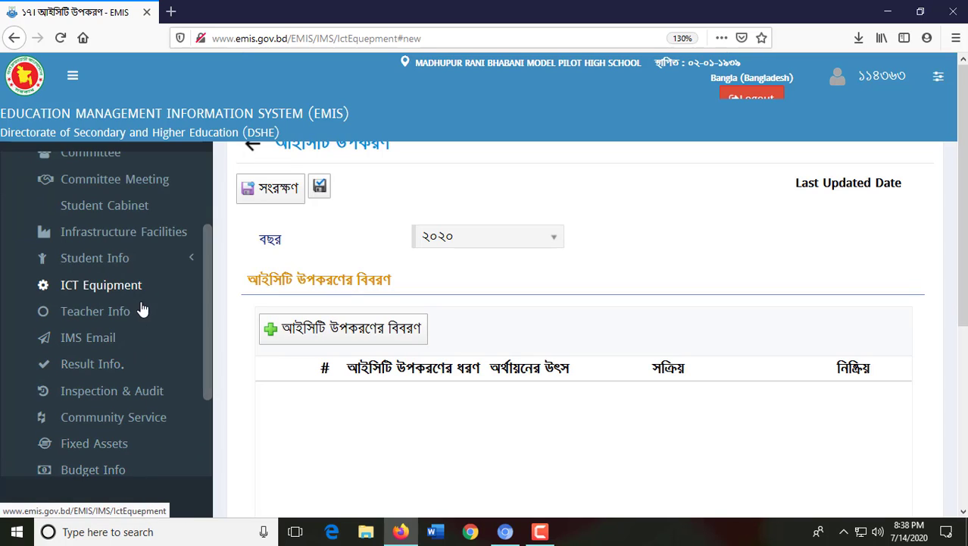
{"action": "left_click", "coordinate": [121, 313]}
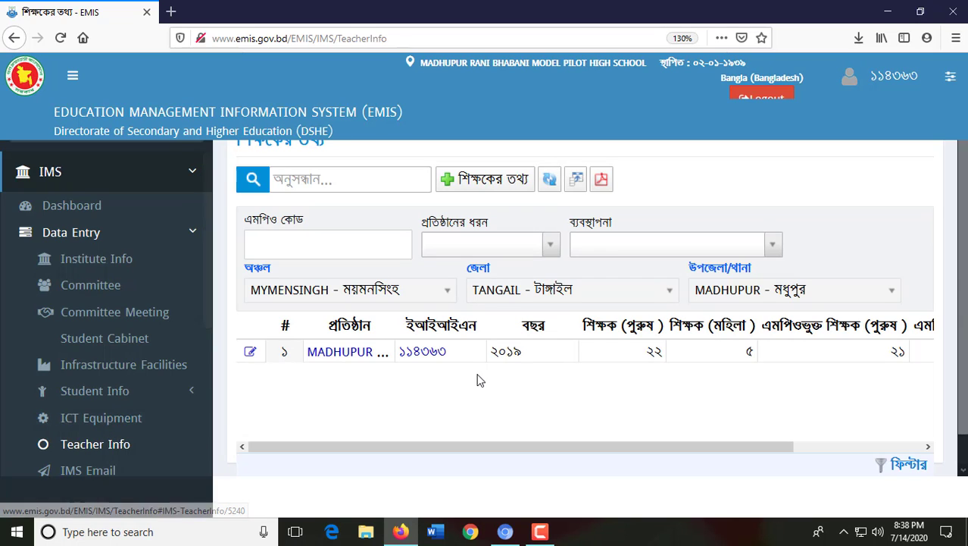
{"action": "scroll", "coordinate": [479, 379], "scroll_direction": "down", "scroll_amount": 1}
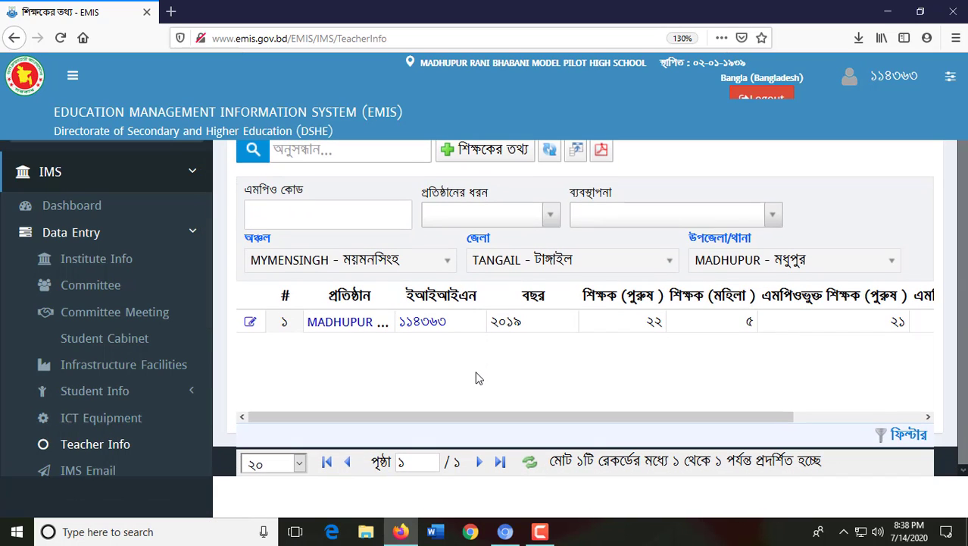
{"action": "scroll", "coordinate": [487, 378], "scroll_direction": "up", "scroll_amount": 1}
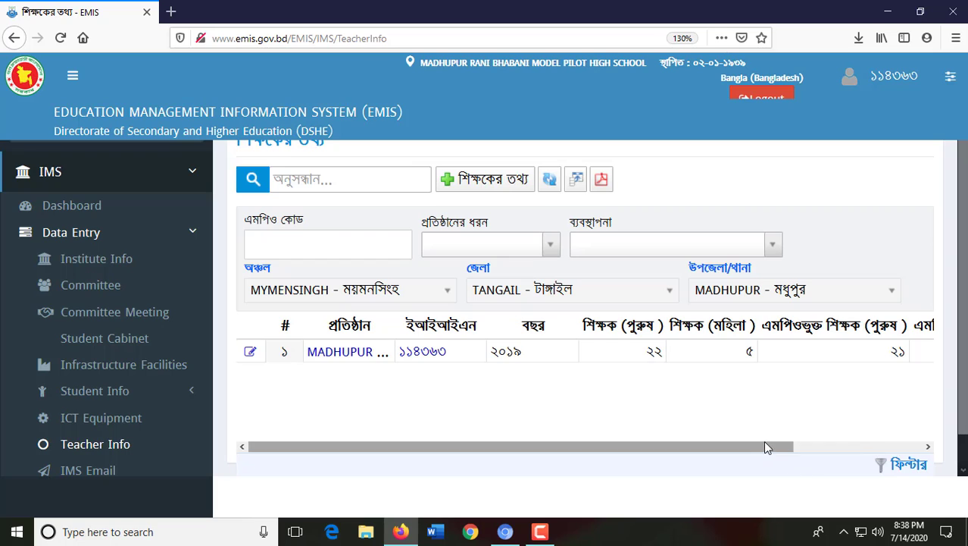
{"action": "left_click_drag", "start_coordinate": [768, 446], "coordinate": [614, 439]}
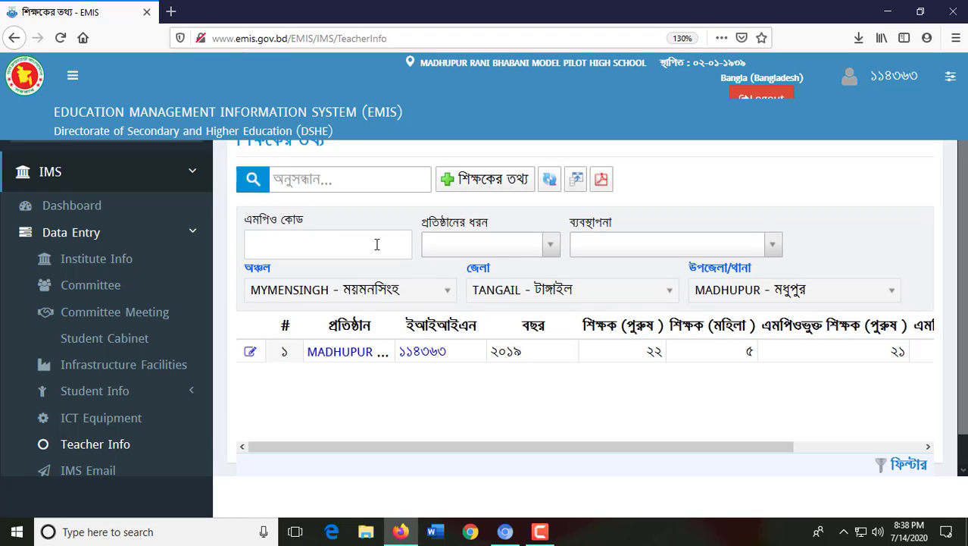
{"action": "scroll", "coordinate": [729, 379], "scroll_direction": "down", "scroll_amount": 1}
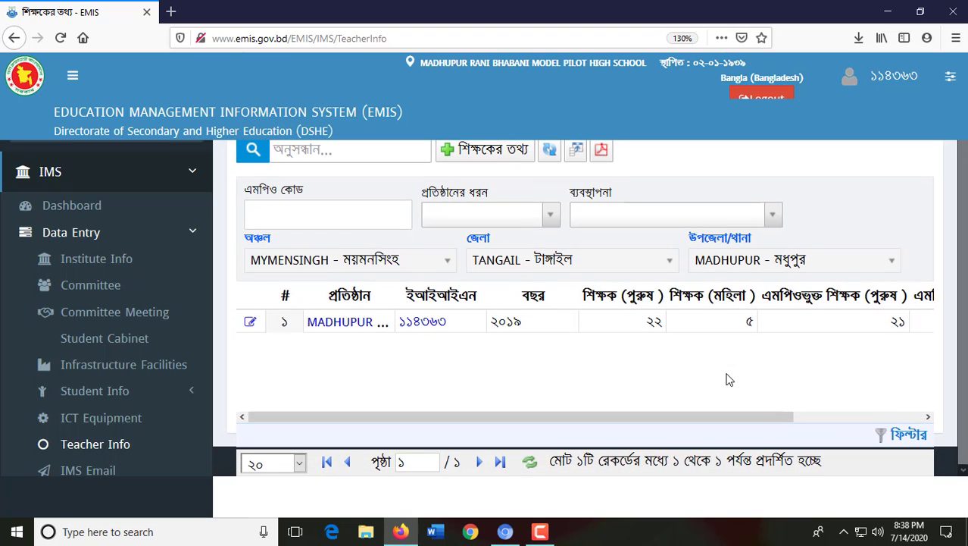
{"action": "scroll", "coordinate": [303, 220], "scroll_direction": "up", "scroll_amount": 2}
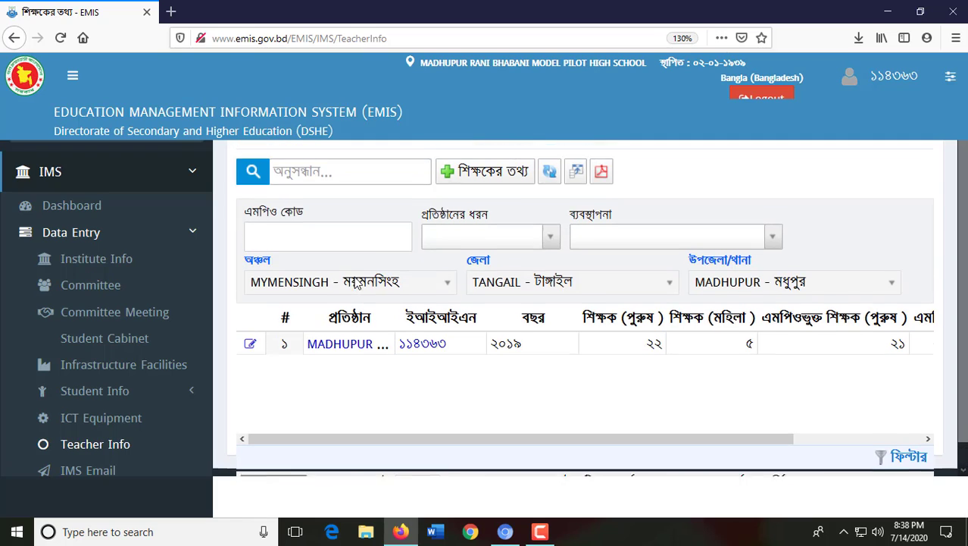
{"action": "left_click", "coordinate": [492, 182]}
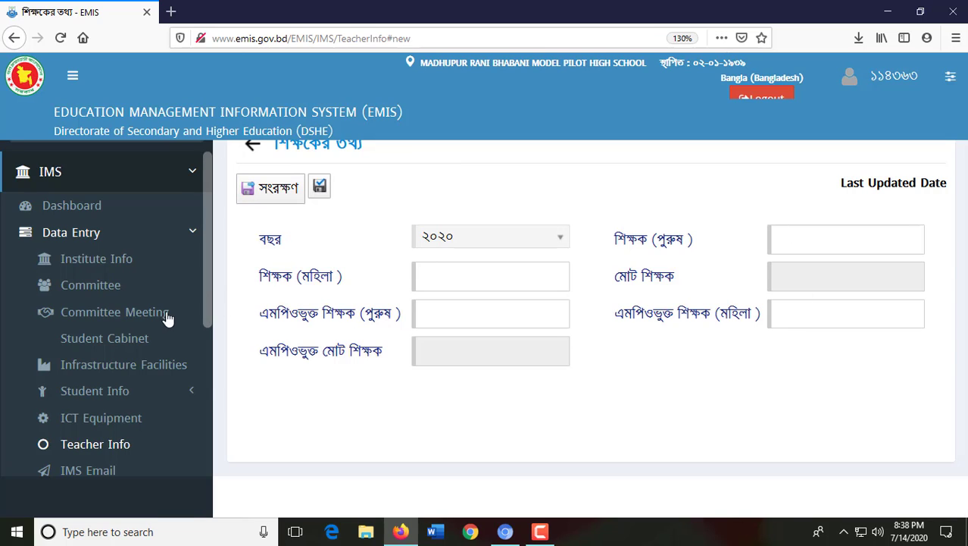
Look over the data entry sections below Teacher Info and open Result Info.
{"action": "left_click_drag", "start_coordinate": [210, 285], "coordinate": [210, 325]}
{"action": "scroll", "coordinate": [210, 326], "scroll_direction": "down", "scroll_amount": 3}
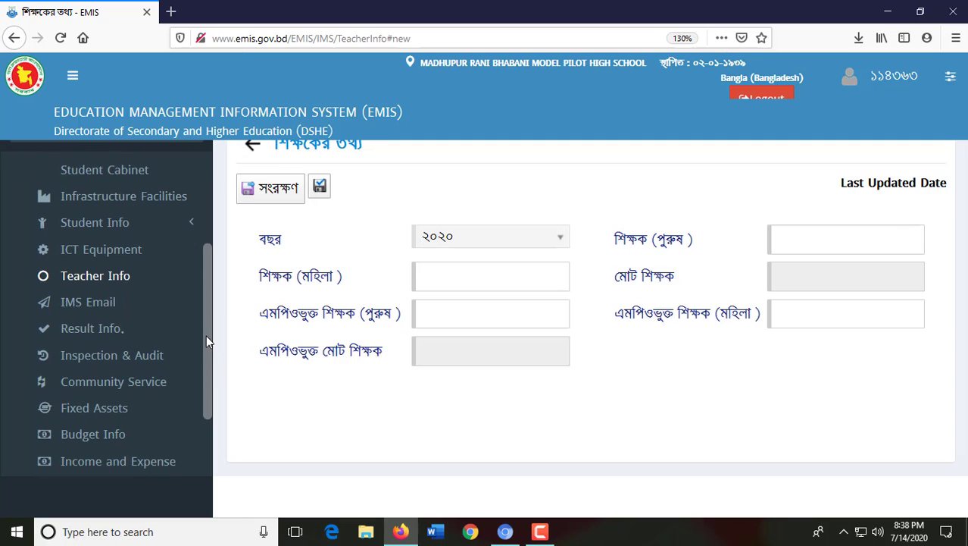
{"action": "left_click_drag", "start_coordinate": [206, 335], "coordinate": [206, 365]}
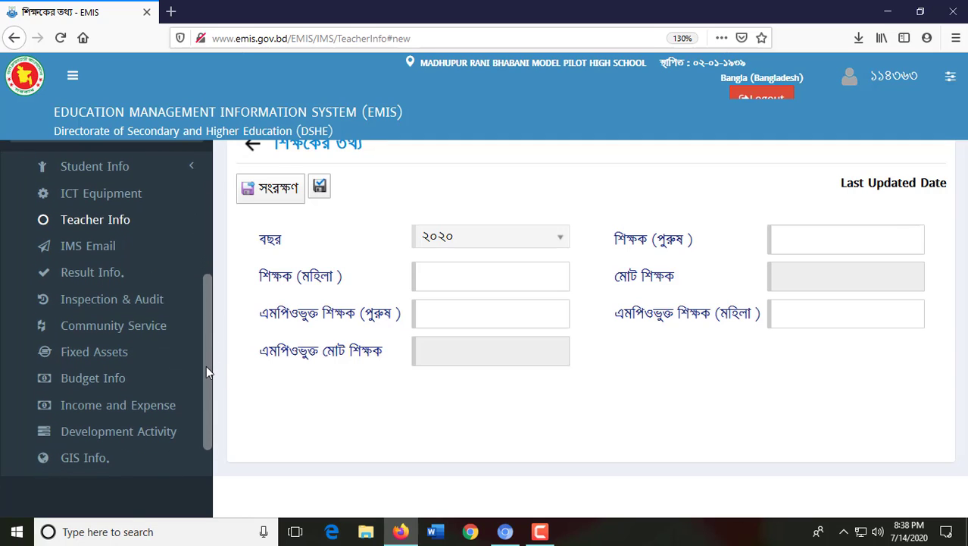
{"action": "left_click", "coordinate": [112, 281]}
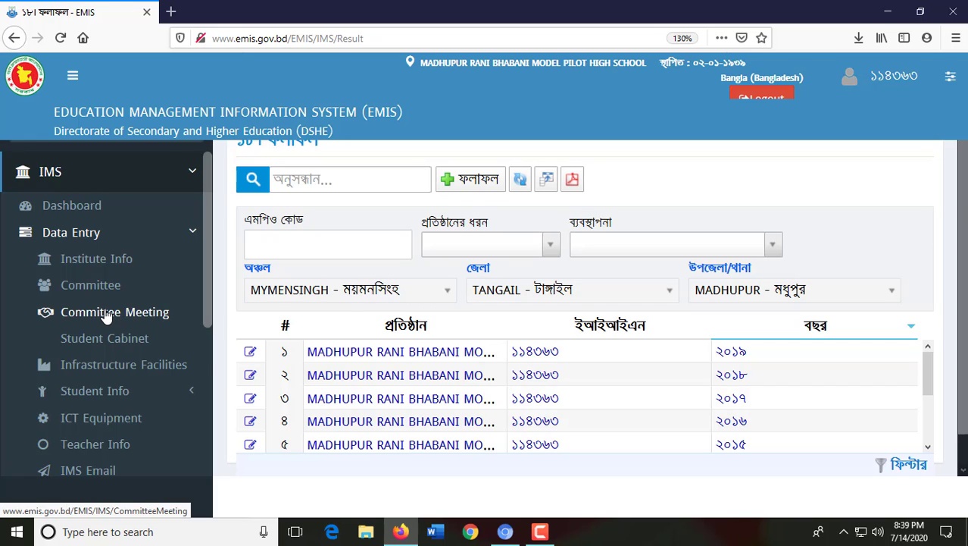
Review the remaining data entry sections through PBM, CA, CQ & Other, and the institute's yearly result records.
{"action": "scroll", "coordinate": [104, 313], "scroll_direction": "down", "scroll_amount": 3}
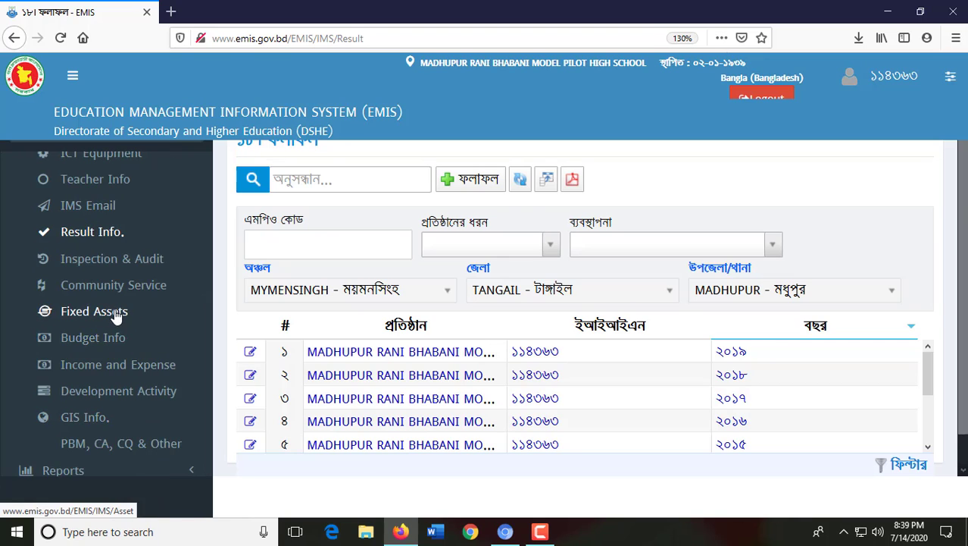
{"action": "scroll", "coordinate": [83, 413], "scroll_direction": "down", "scroll_amount": 1}
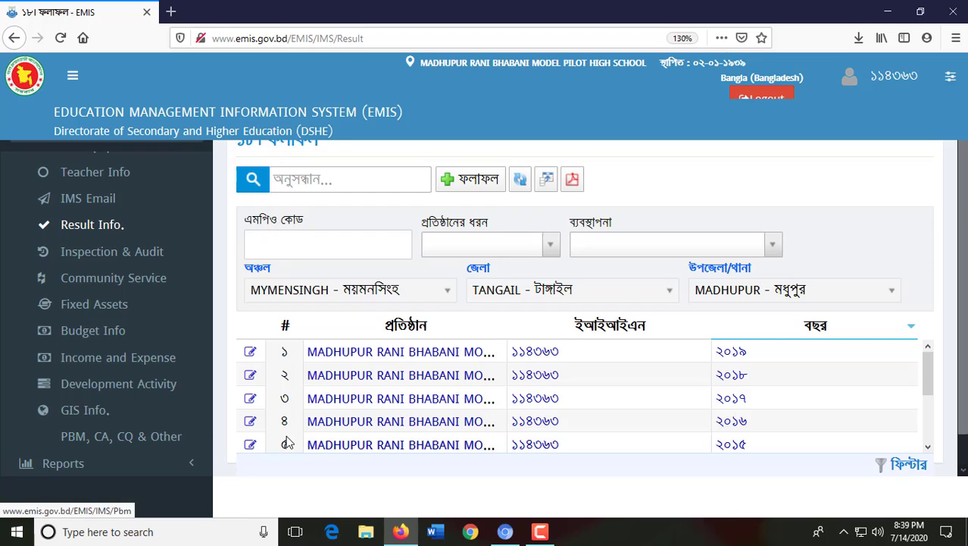
{"action": "scroll", "coordinate": [426, 406], "scroll_direction": "down", "scroll_amount": 3}
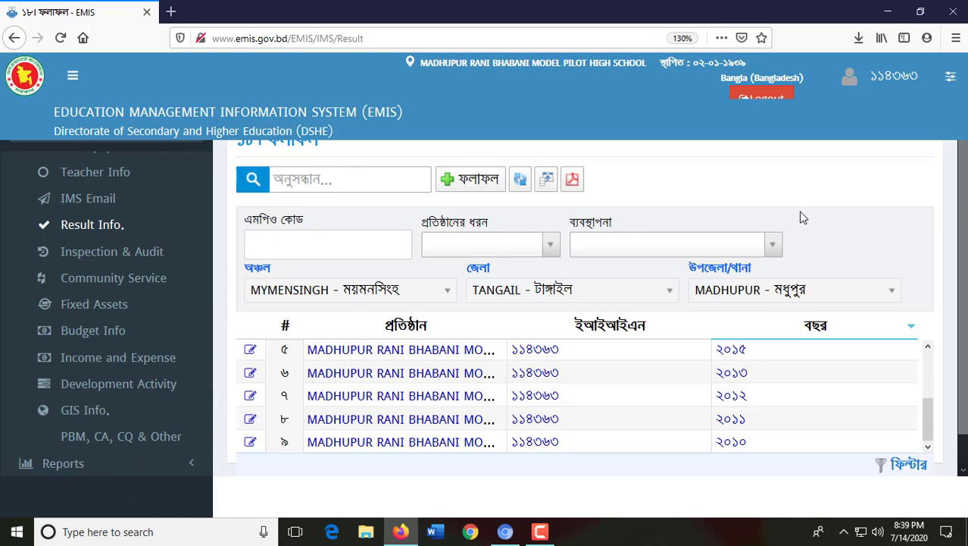
{"action": "scroll", "coordinate": [804, 219], "scroll_direction": "down", "scroll_amount": 2}
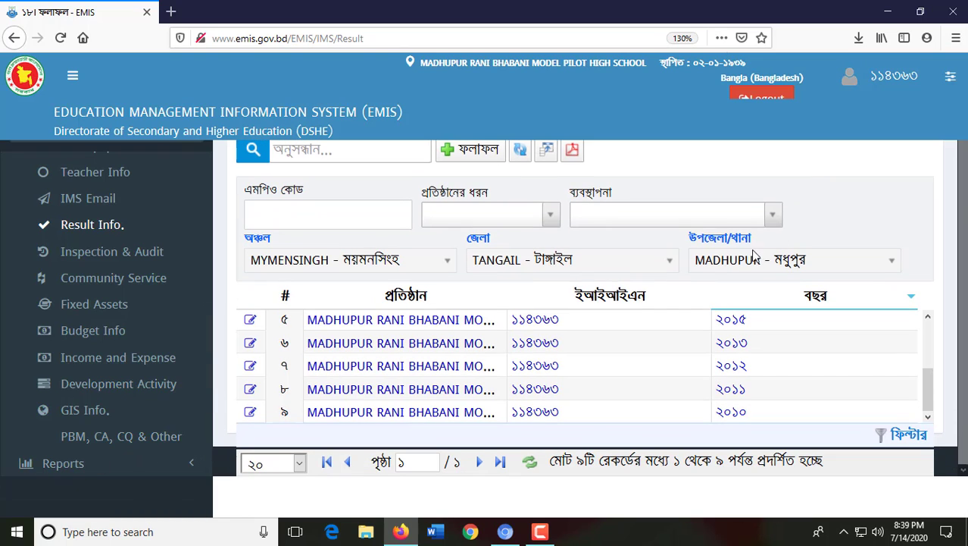
Look through the Generic reports, open the Institute Name and Address report and view its filter fields.
{"action": "left_click", "coordinate": [49, 468]}
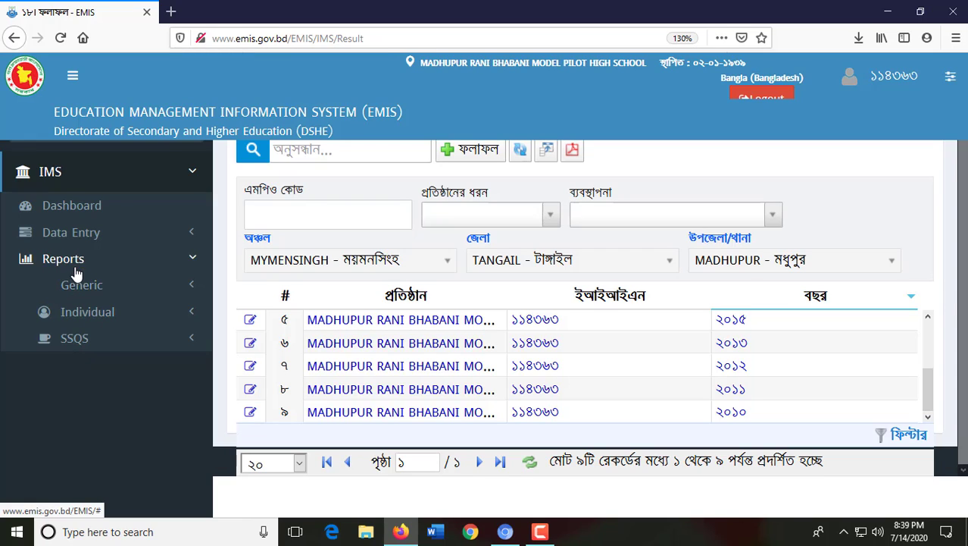
{"action": "left_click", "coordinate": [76, 288]}
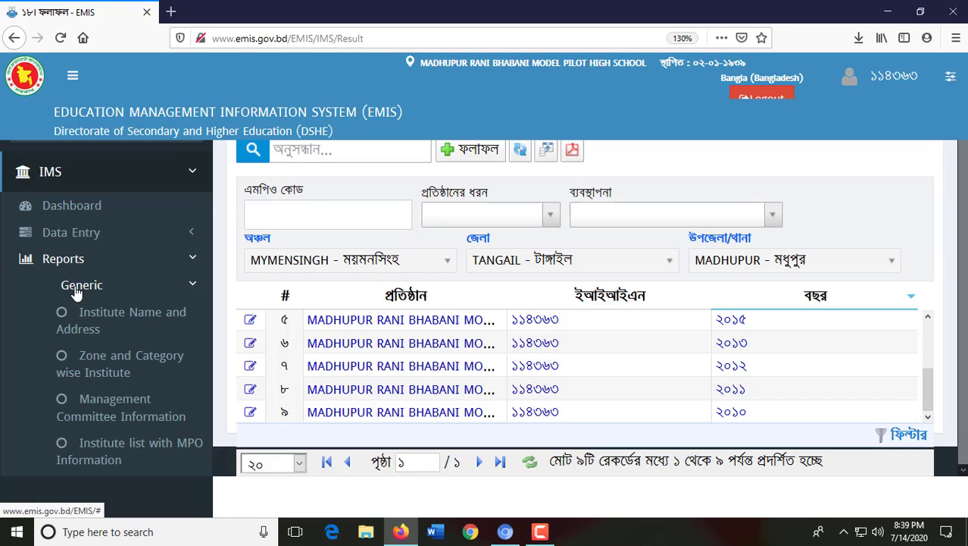
{"action": "scroll", "coordinate": [106, 352], "scroll_direction": "down", "scroll_amount": 5}
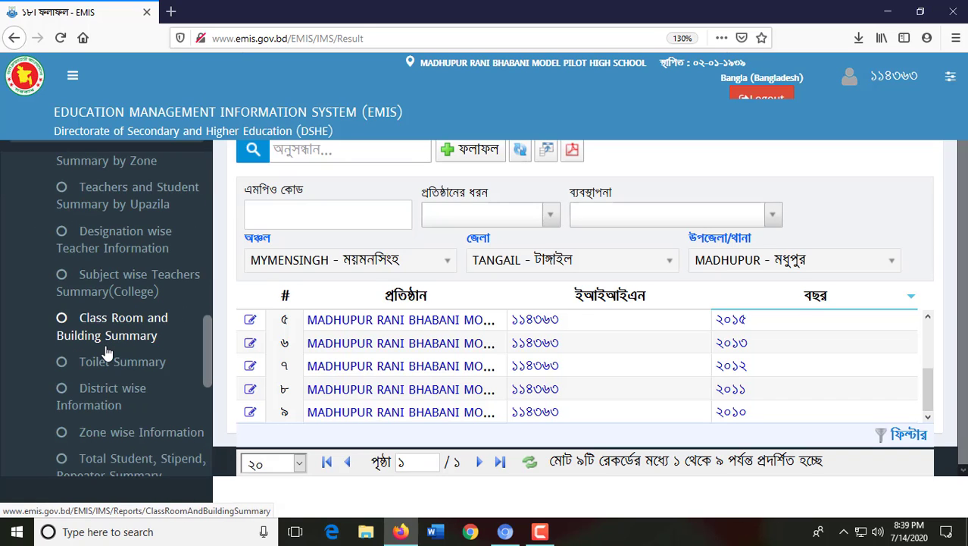
{"action": "scroll", "coordinate": [106, 352], "scroll_direction": "up", "scroll_amount": 6}
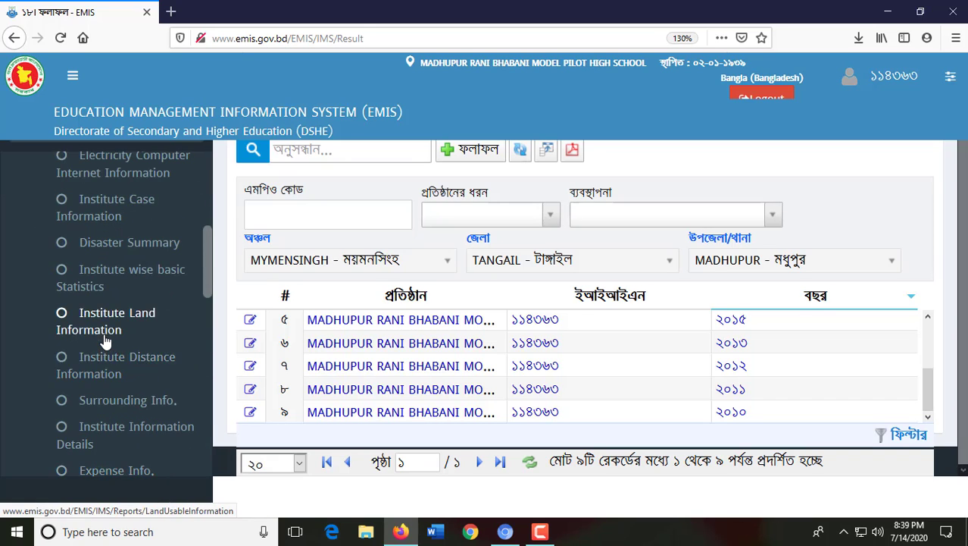
{"action": "scroll", "coordinate": [106, 341], "scroll_direction": "up", "scroll_amount": 5}
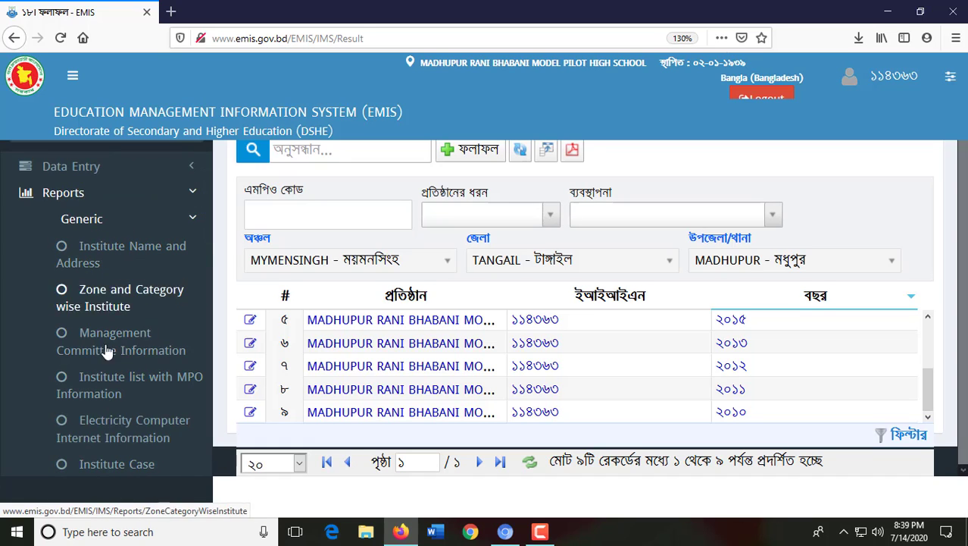
{"action": "scroll", "coordinate": [106, 417], "scroll_direction": "down", "scroll_amount": 12}
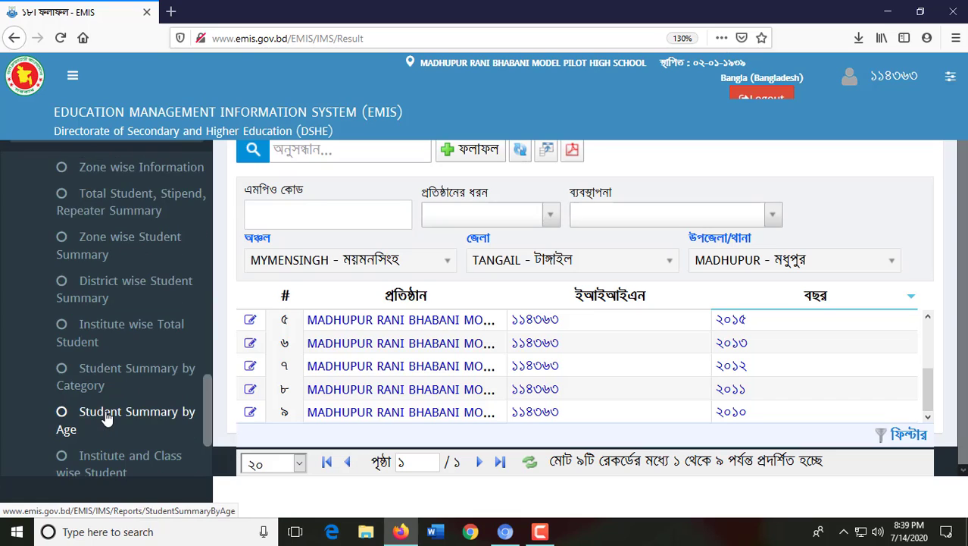
{"action": "scroll", "coordinate": [106, 417], "scroll_direction": "up", "scroll_amount": 12}
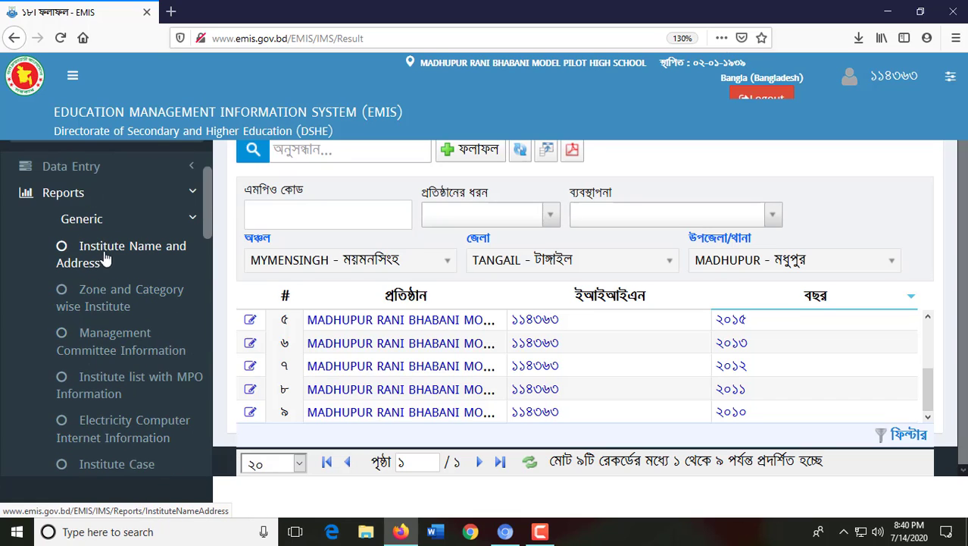
{"action": "left_click", "coordinate": [107, 262]}
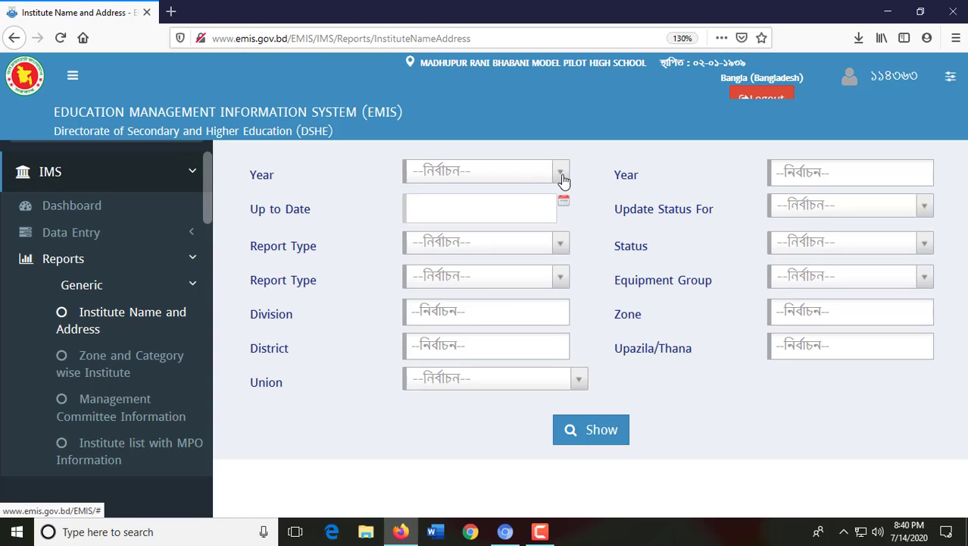
{"action": "scroll", "coordinate": [622, 295], "scroll_direction": "down", "scroll_amount": 3}
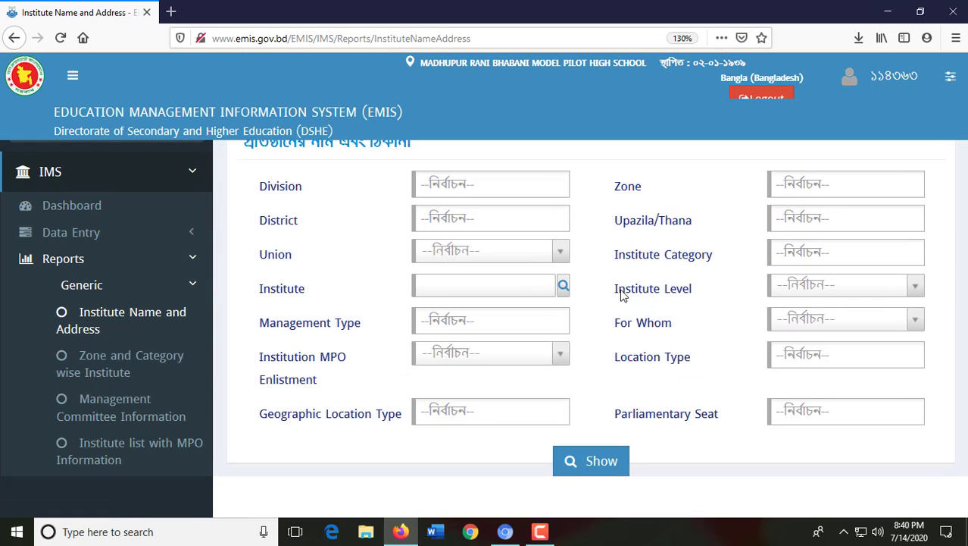
Filter the Institute Name and Address report to the Mymensingh and Dhaka divisions.
{"action": "left_click", "coordinate": [566, 463]}
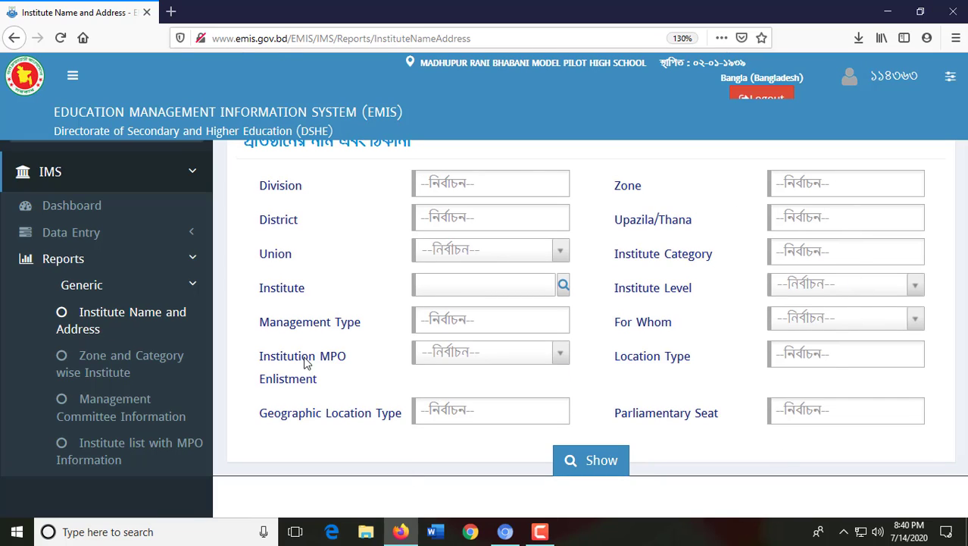
{"action": "left_click", "coordinate": [478, 178]}
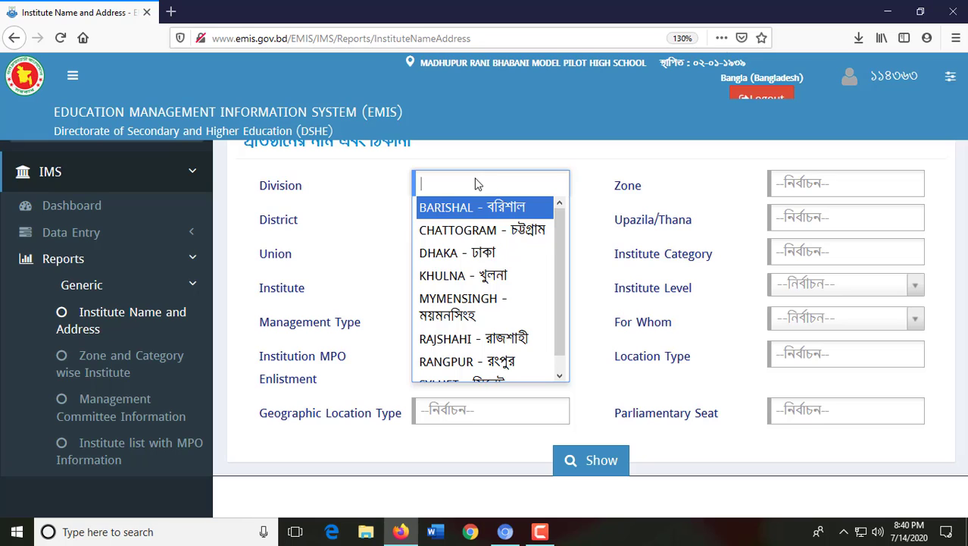
{"action": "left_click", "coordinate": [478, 303]}
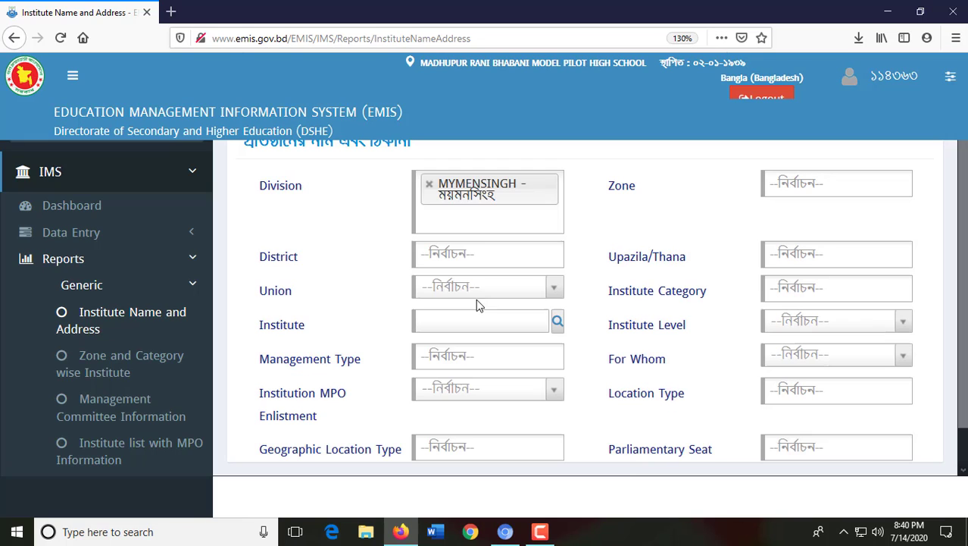
{"action": "left_click", "coordinate": [473, 257]}
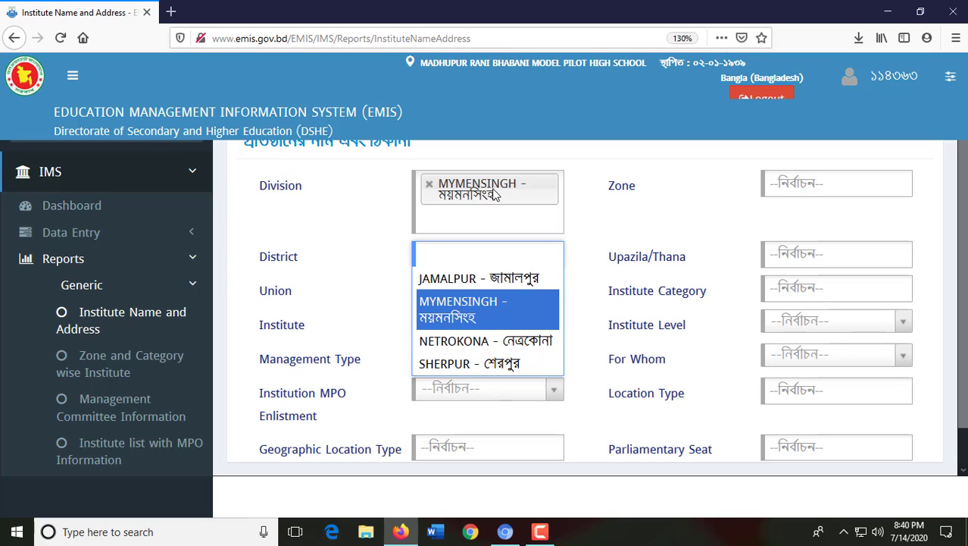
{"action": "key", "text": "Up"}
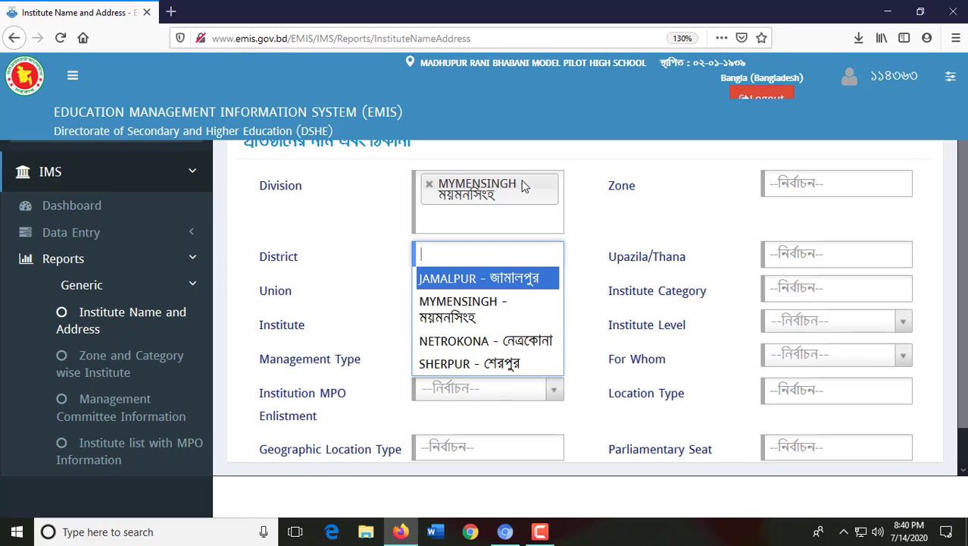
{"action": "left_click", "coordinate": [523, 185]}
{"action": "left_click", "coordinate": [493, 211]}
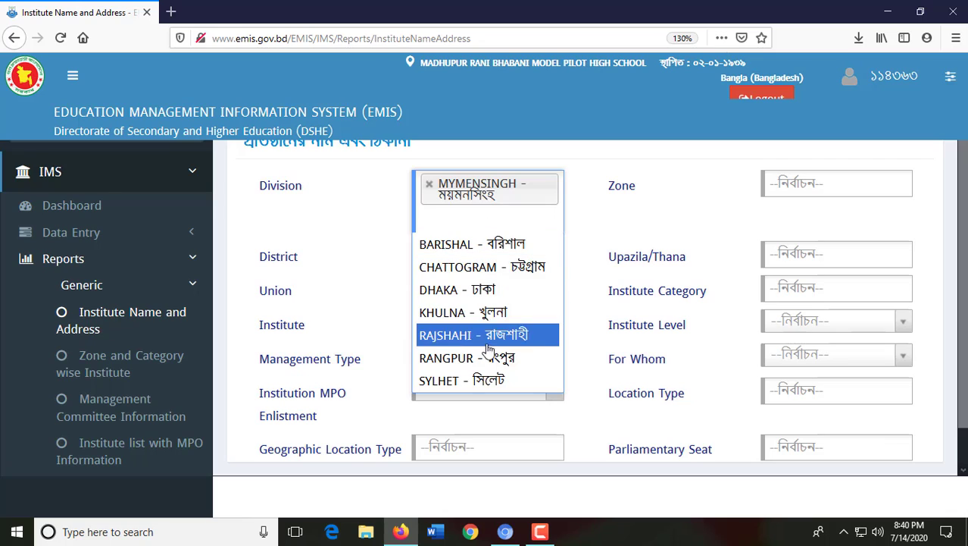
{"action": "left_click", "coordinate": [477, 290]}
Set the District filter to Tangail and check the Union choices.
{"action": "left_click", "coordinate": [485, 255]}
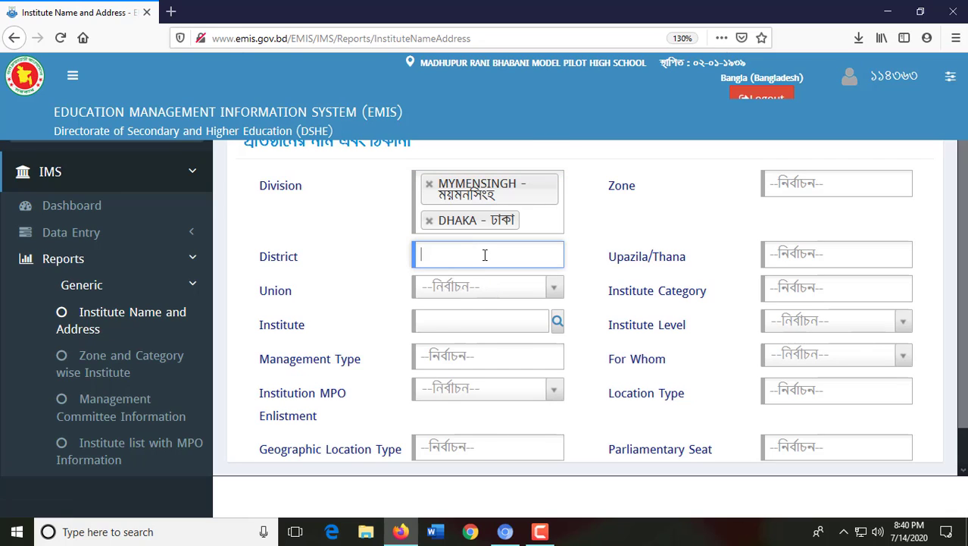
{"action": "scroll", "coordinate": [471, 409], "scroll_direction": "down", "scroll_amount": 3}
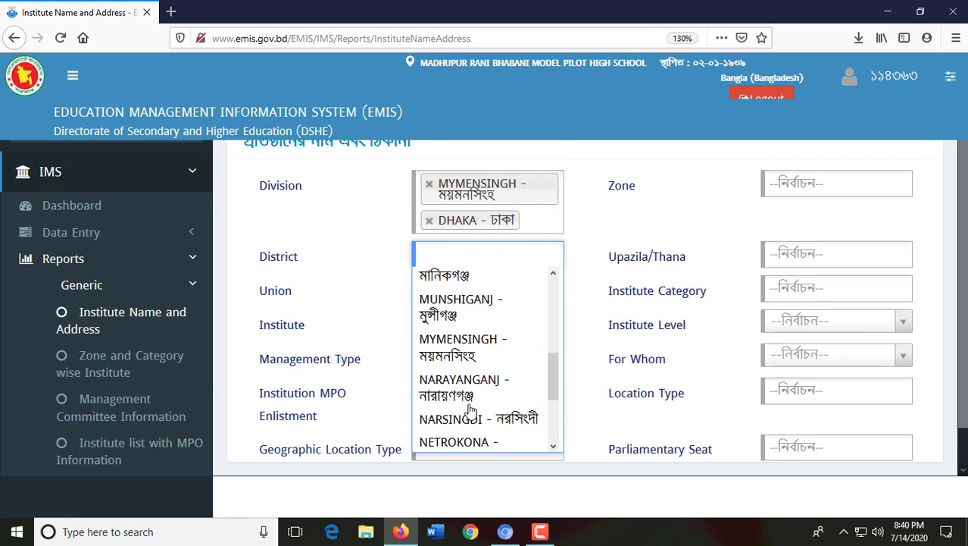
{"action": "scroll", "coordinate": [471, 399], "scroll_direction": "up", "scroll_amount": 2}
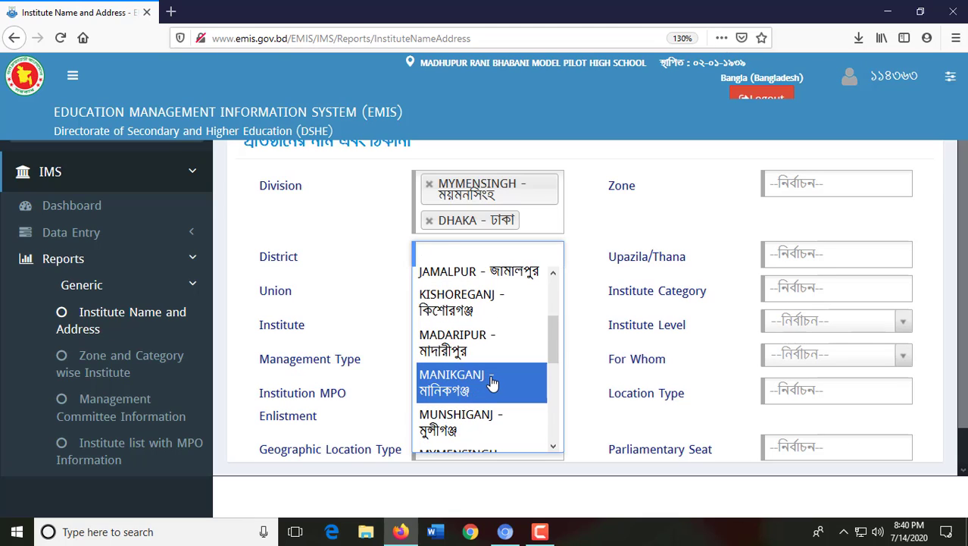
{"action": "scroll", "coordinate": [492, 384], "scroll_direction": "down", "scroll_amount": 3}
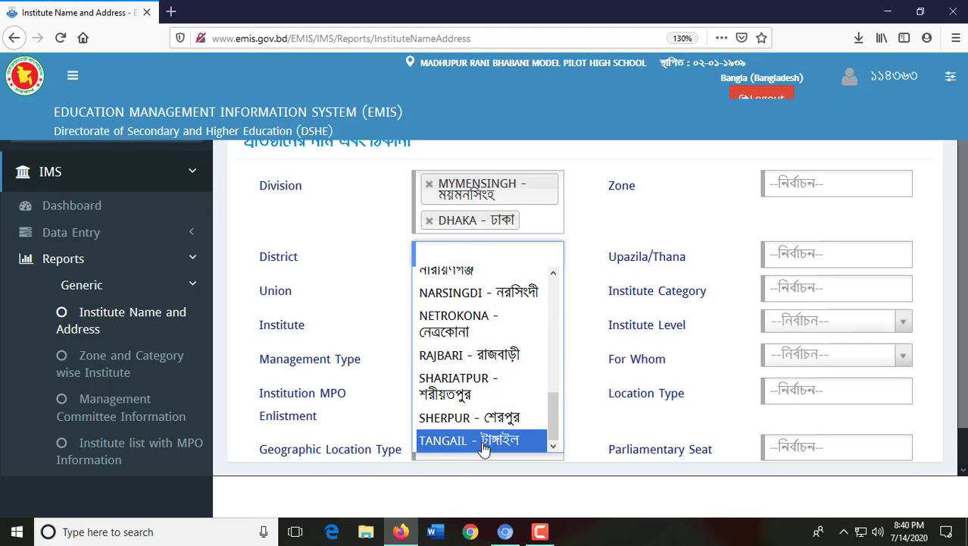
{"action": "left_click", "coordinate": [483, 442]}
{"action": "left_click", "coordinate": [469, 317]}
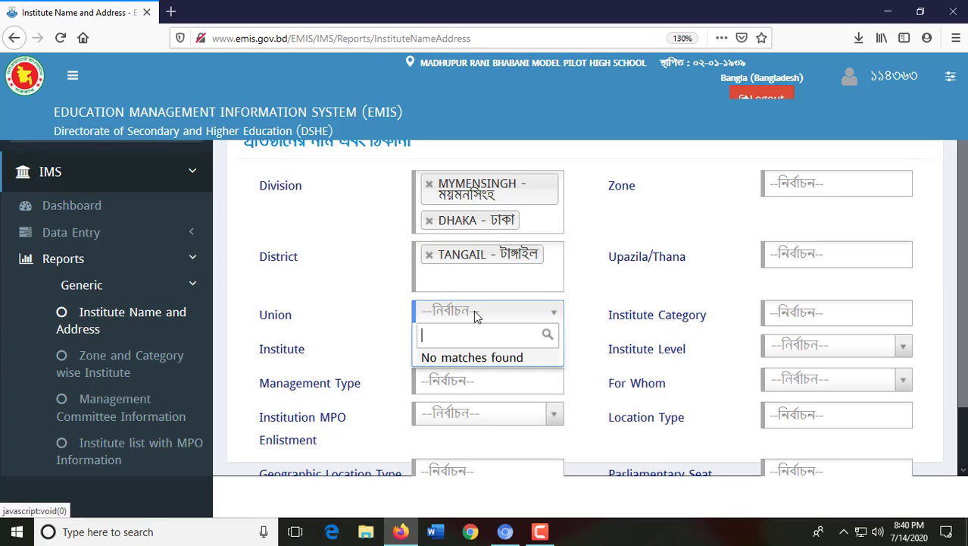
{"action": "left_click", "coordinate": [629, 285]}
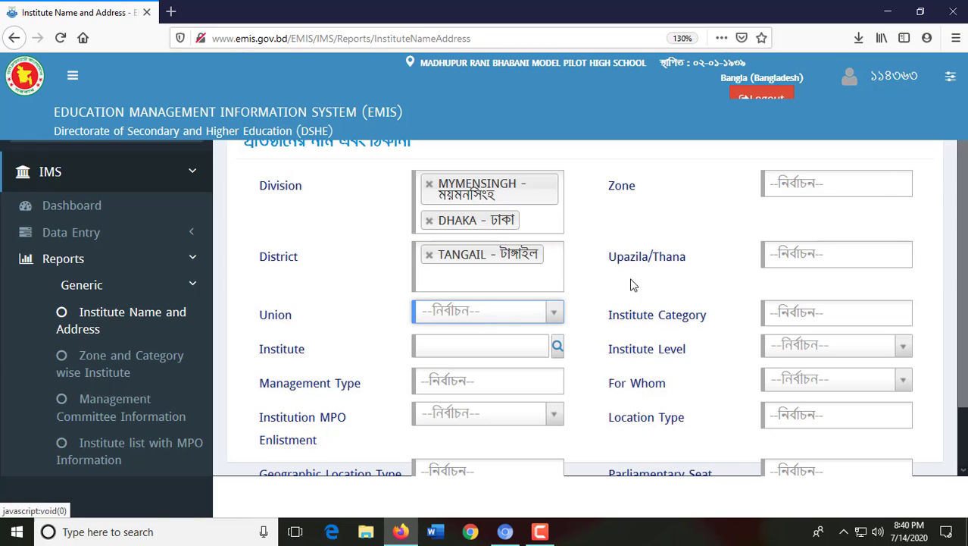
Set the Zone filter to Mymensingh and the Upazila/Thana filter to Madhupur.
{"action": "left_click", "coordinate": [838, 180]}
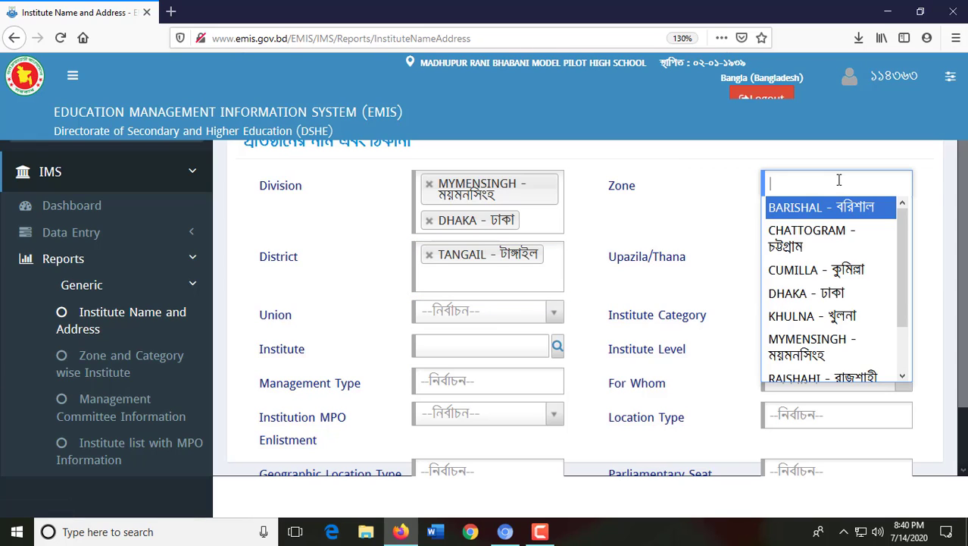
{"action": "left_click", "coordinate": [820, 345]}
{"action": "left_click", "coordinate": [813, 256]}
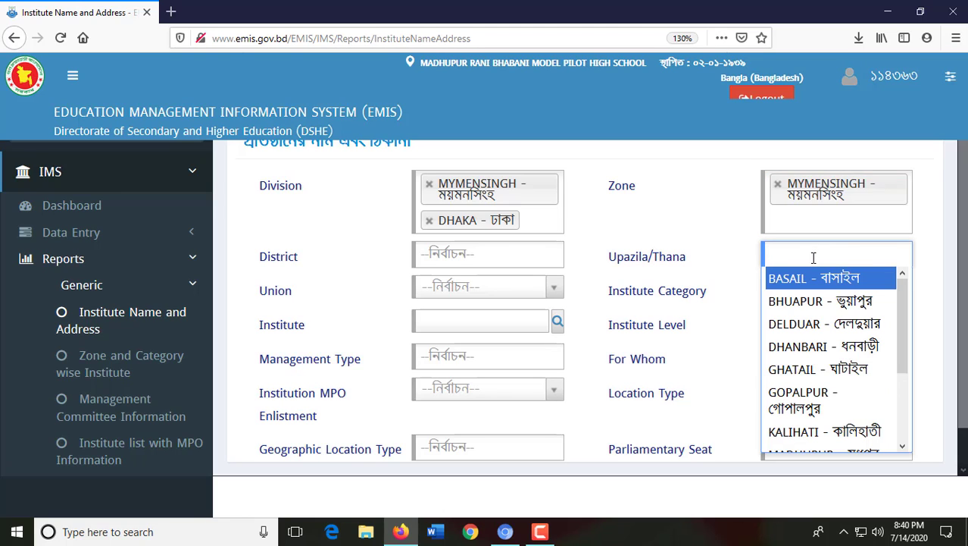
{"action": "scroll", "coordinate": [810, 416], "scroll_direction": "down", "scroll_amount": 3}
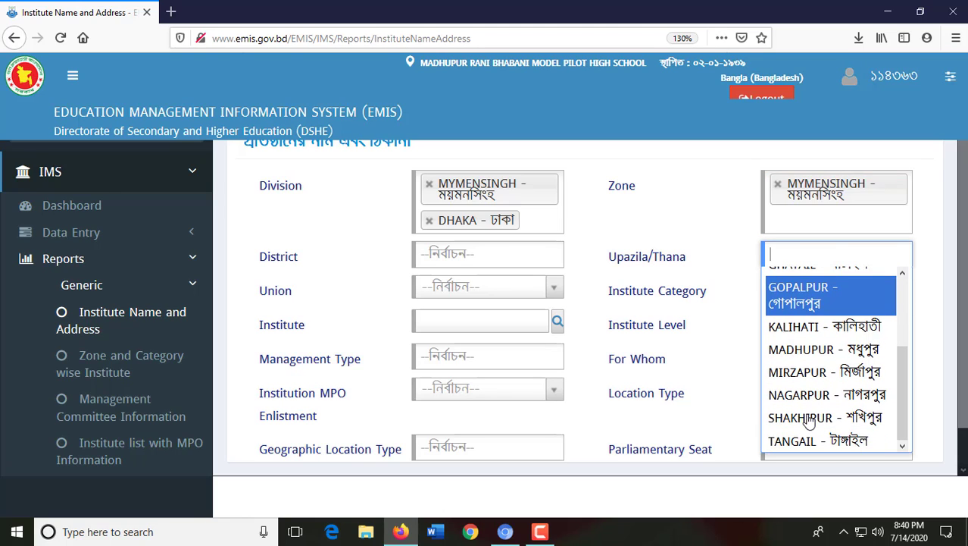
{"action": "left_click", "coordinate": [815, 343]}
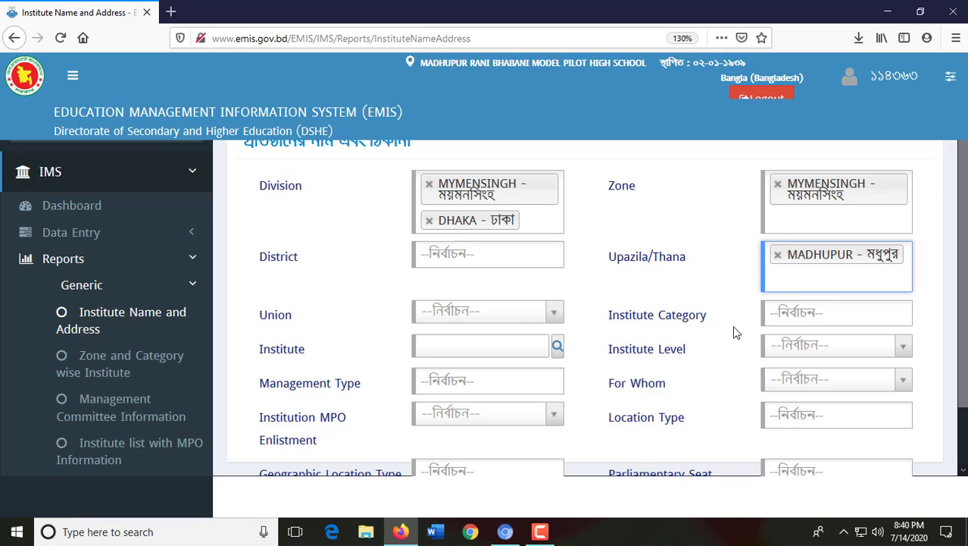
Select Madhupur Poura Ward 02 as the Union and স্কুল as the Institute Category.
{"action": "left_click", "coordinate": [504, 318]}
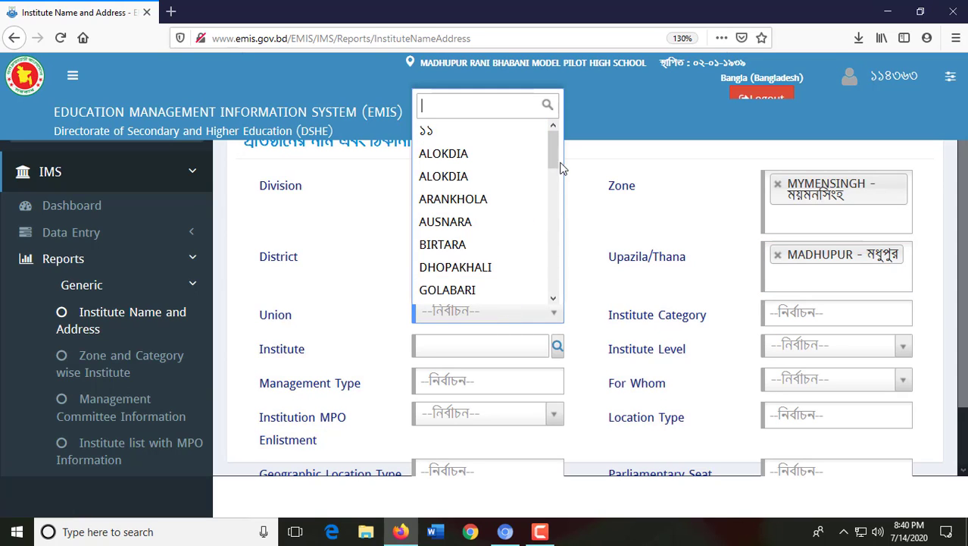
{"action": "left_click_drag", "start_coordinate": [551, 154], "coordinate": [551, 186]}
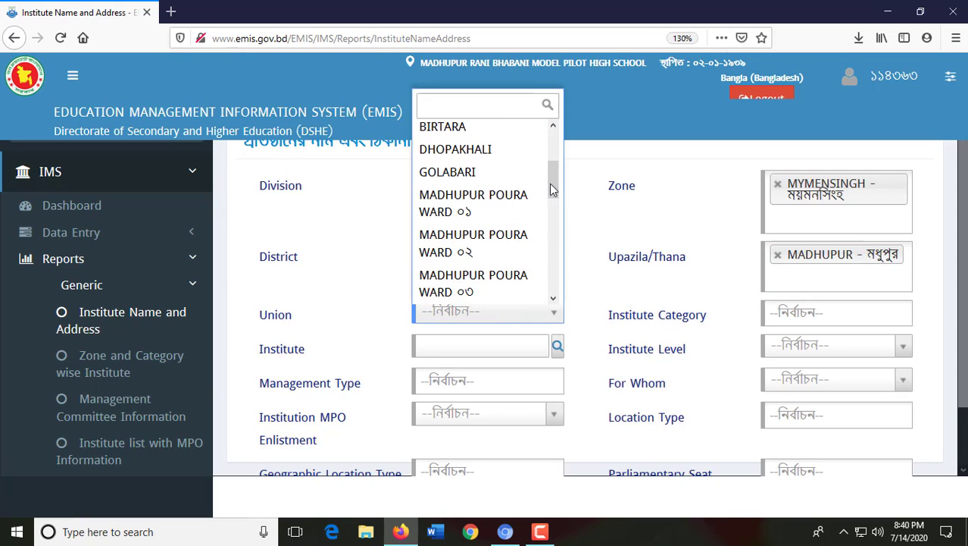
{"action": "left_click", "coordinate": [518, 252]}
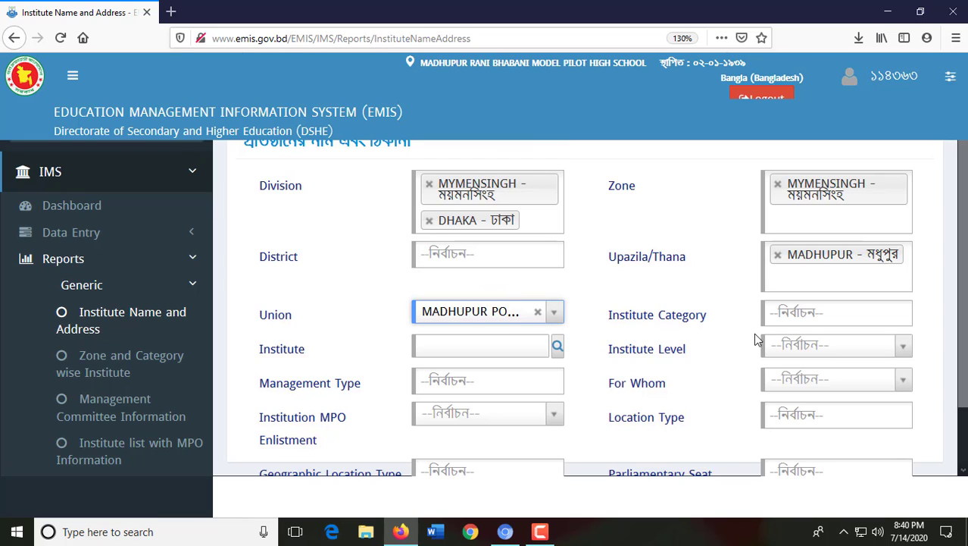
{"action": "left_click", "coordinate": [808, 312]}
{"action": "left_click", "coordinate": [788, 337]}
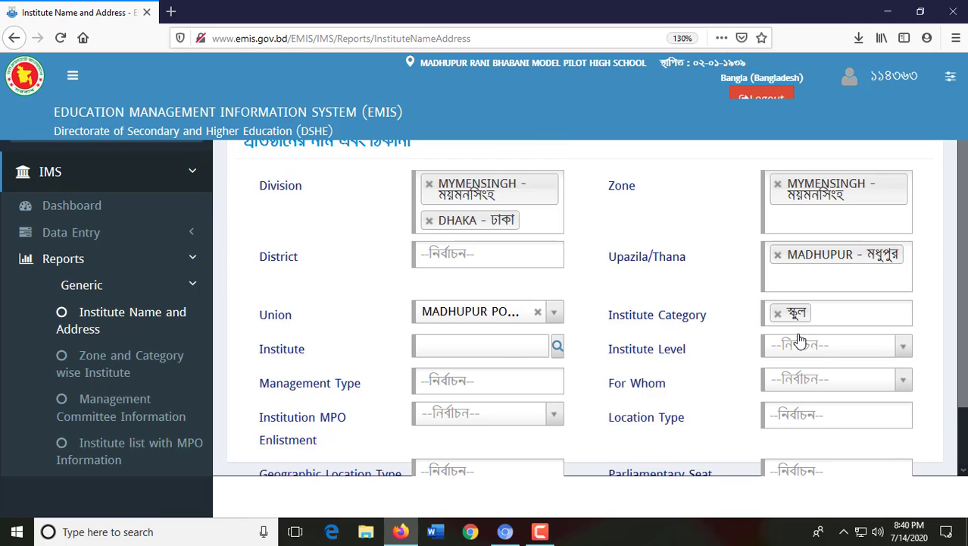
Try to look up an institute, changing the Union to the Madhupur Poura ward listed after Ward 04 before a second attempt.
{"action": "left_click", "coordinate": [558, 346]}
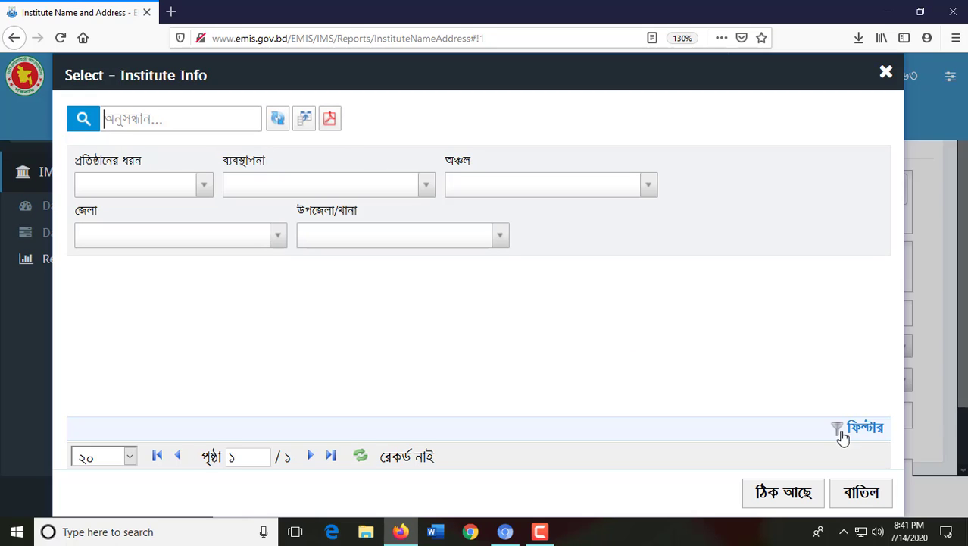
{"action": "left_click", "coordinate": [862, 497]}
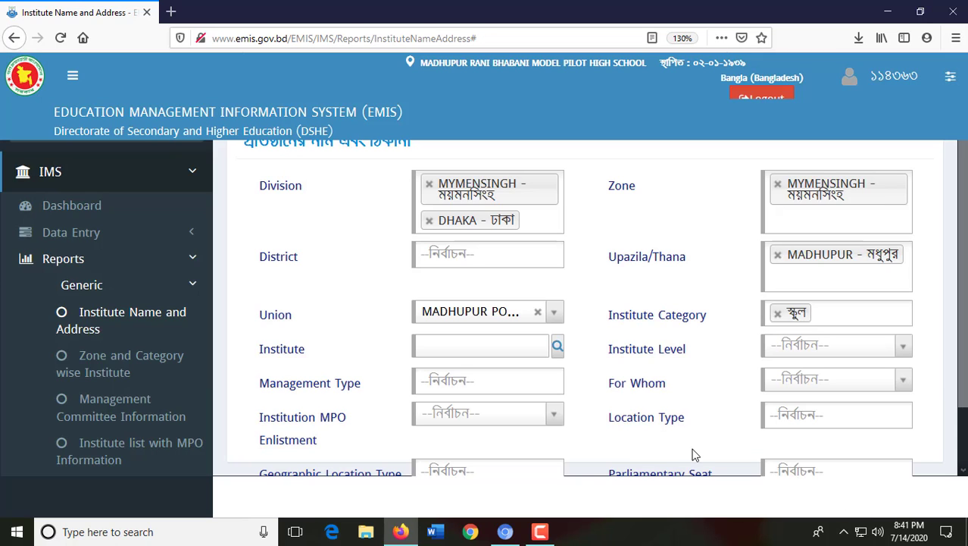
{"action": "left_click", "coordinate": [460, 313]}
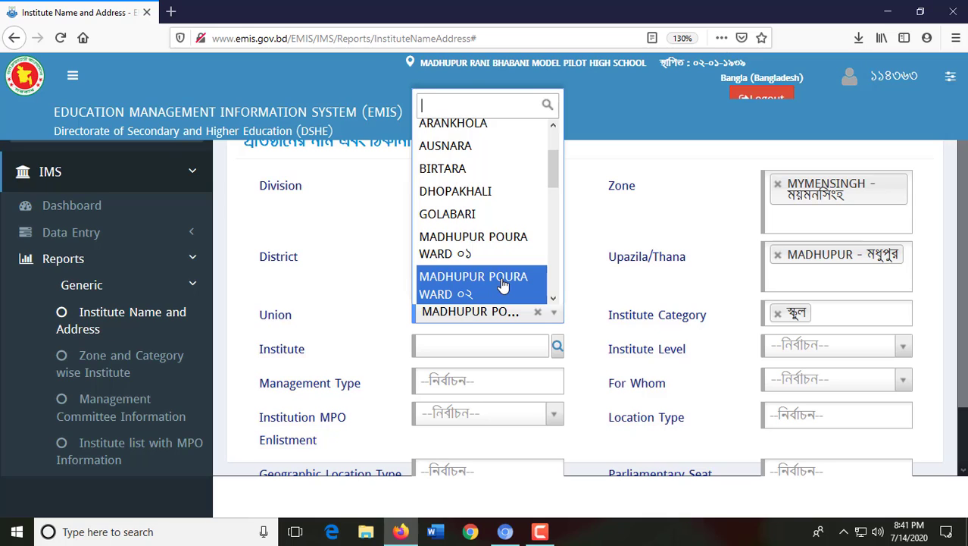
{"action": "scroll", "coordinate": [496, 285], "scroll_direction": "down", "scroll_amount": 4}
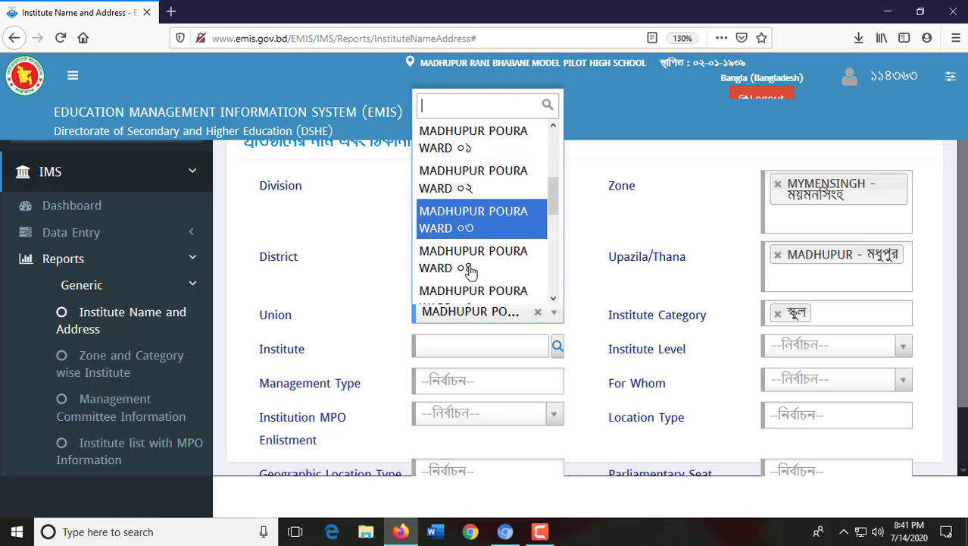
{"action": "left_click", "coordinate": [482, 288]}
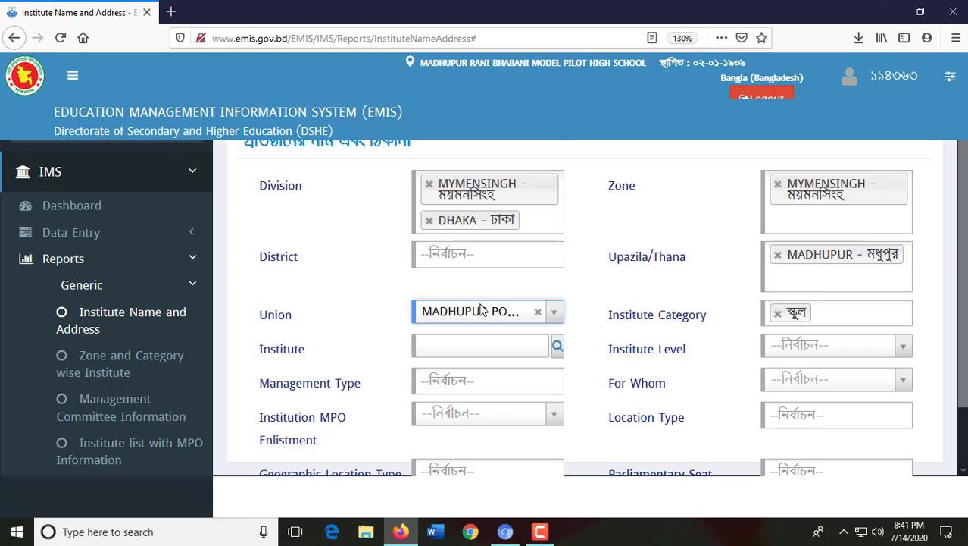
{"action": "left_click", "coordinate": [556, 349]}
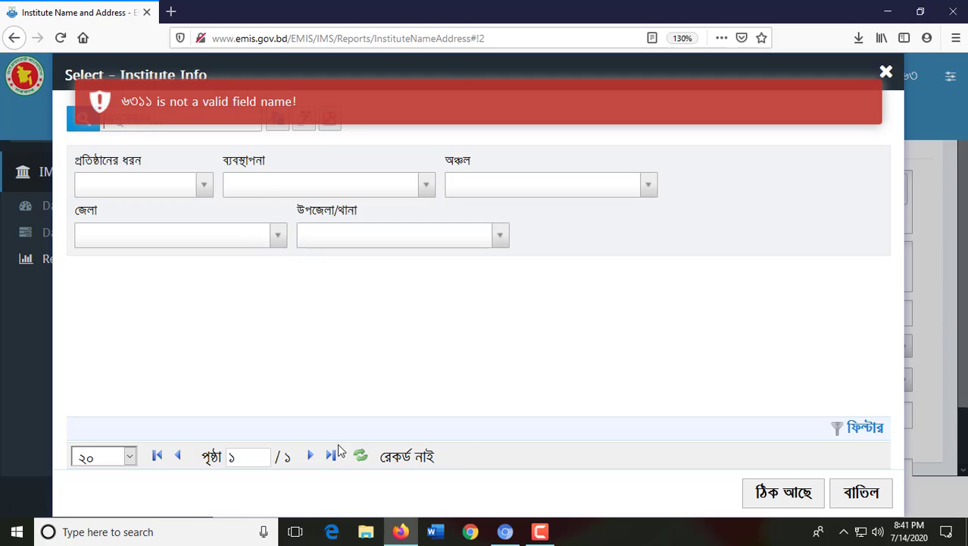
{"action": "left_click", "coordinate": [854, 500]}
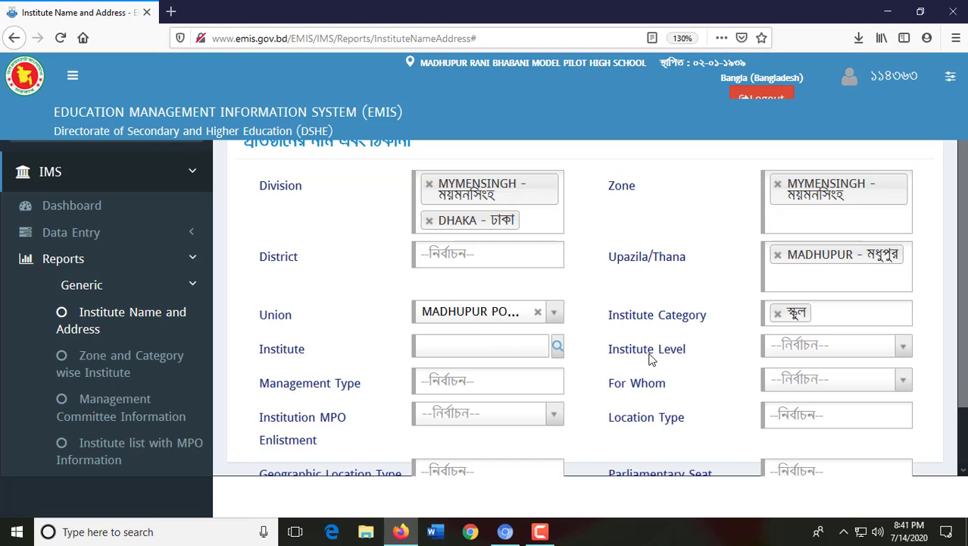
{"action": "scroll", "coordinate": [649, 358], "scroll_direction": "down", "scroll_amount": 2}
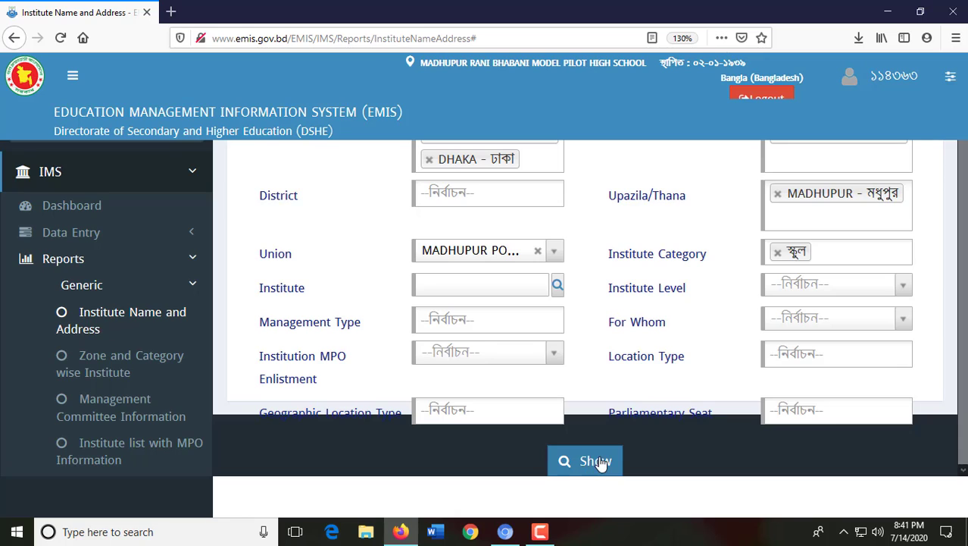
{"action": "scroll", "coordinate": [493, 449], "scroll_direction": "up", "scroll_amount": 2}
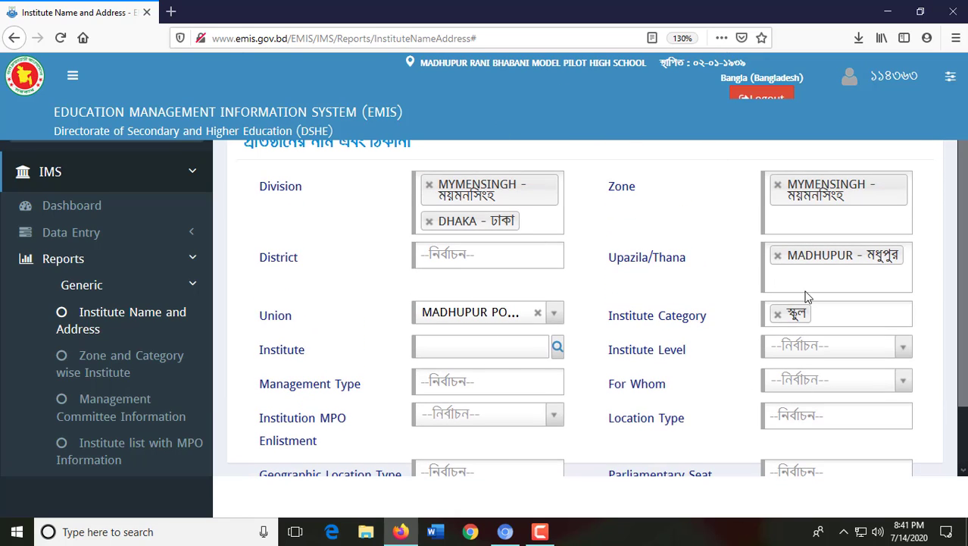
Collapse the Generic reports and look through the Individual reports, from Institute Basic Information to Summary Information.
{"action": "left_click", "coordinate": [79, 260]}
{"action": "left_click", "coordinate": [79, 261]}
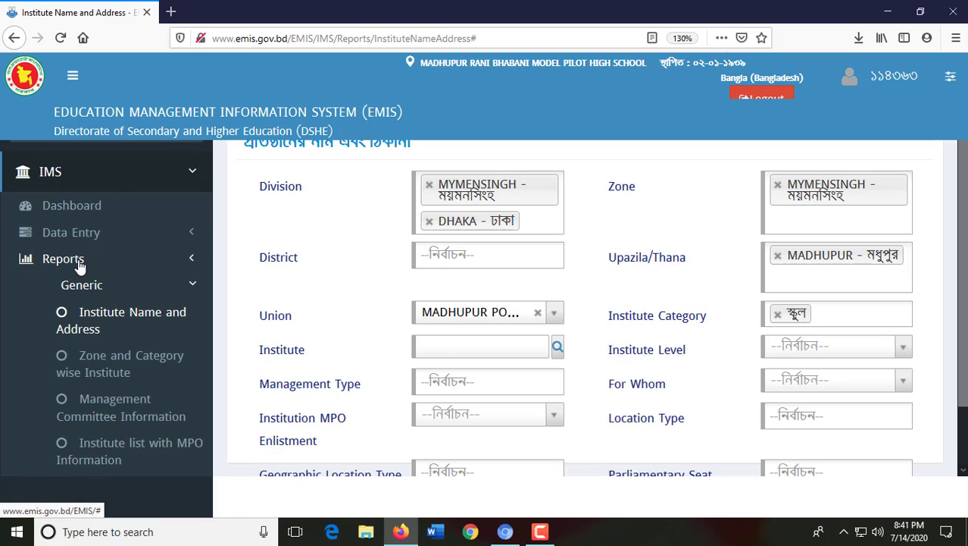
{"action": "left_click", "coordinate": [80, 287]}
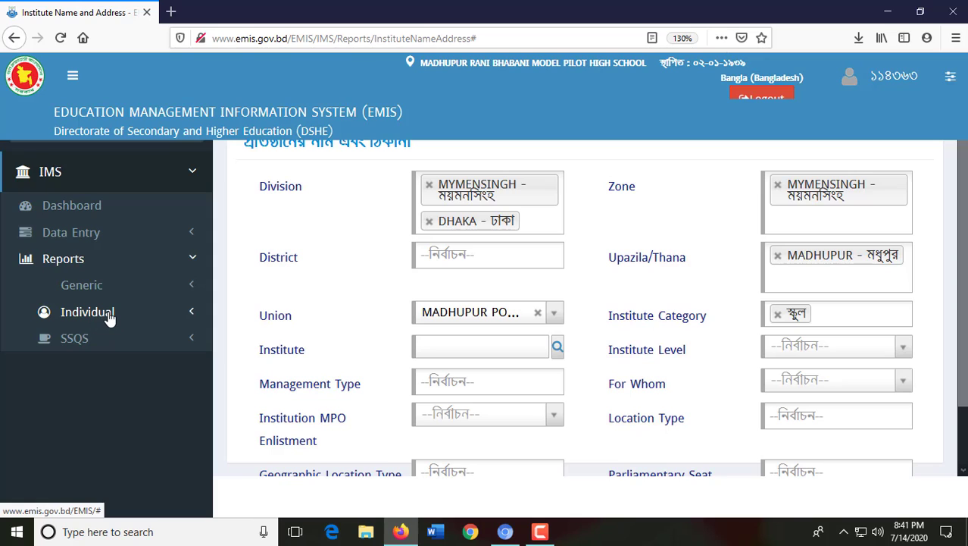
{"action": "left_click", "coordinate": [105, 315]}
{"action": "scroll", "coordinate": [113, 357], "scroll_direction": "down", "scroll_amount": 5}
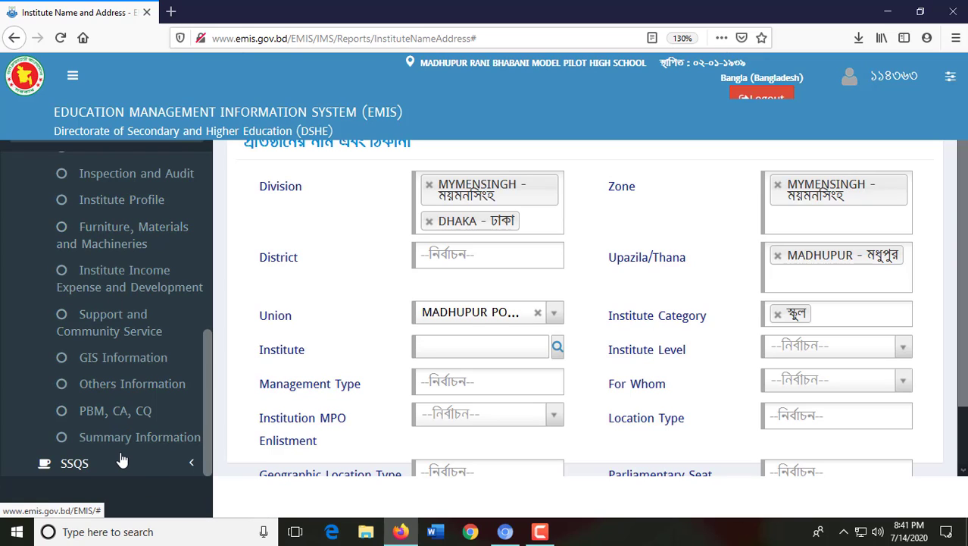
{"action": "scroll", "coordinate": [121, 424], "scroll_direction": "up", "scroll_amount": 6}
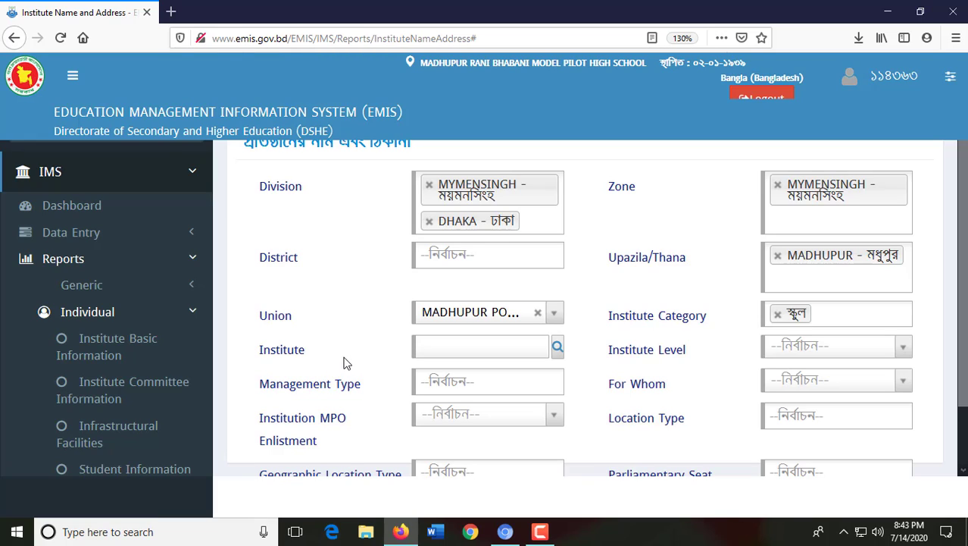
{"action": "scroll", "coordinate": [342, 361], "scroll_direction": "down", "scroll_amount": 2}
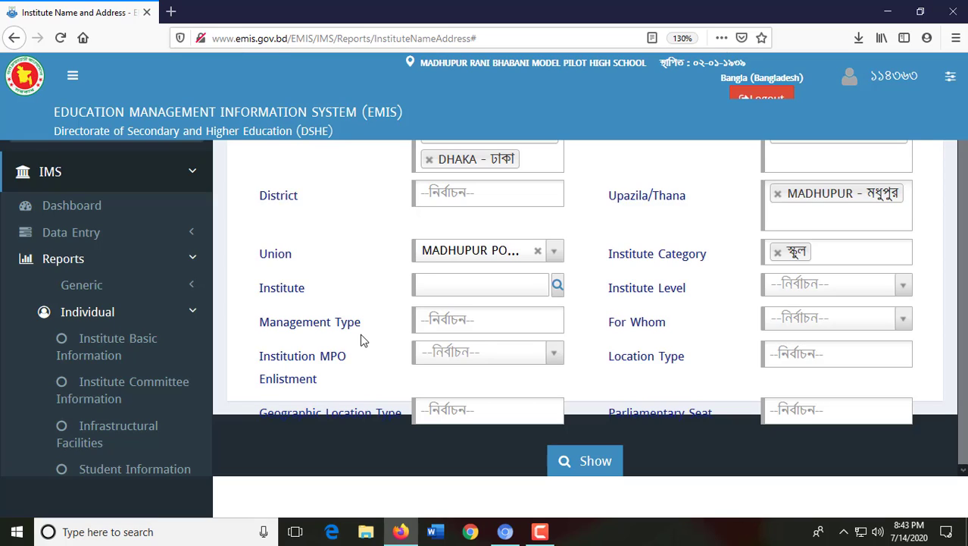
Log out of the institute account, look over the EMIS home page and open the single sign-on login page.
{"action": "left_click", "coordinate": [749, 93]}
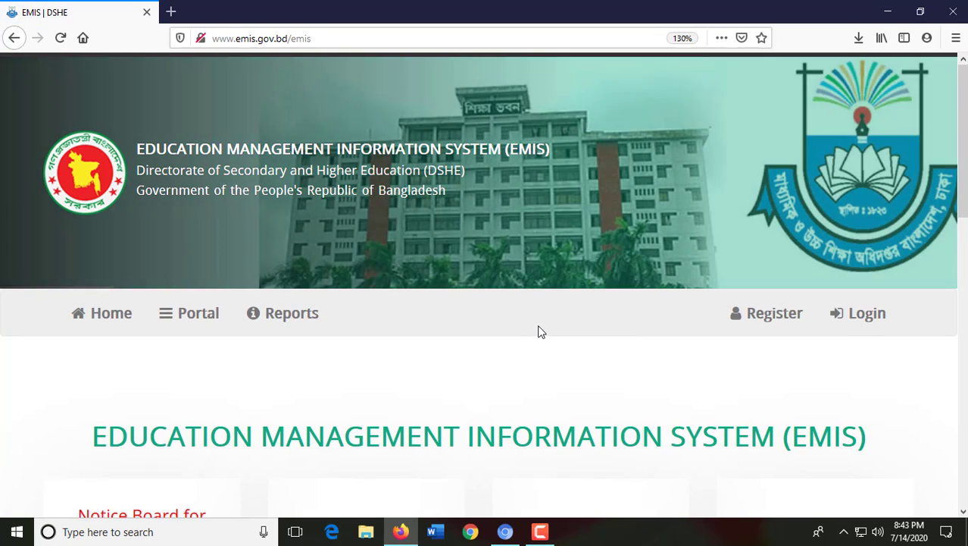
{"action": "scroll", "coordinate": [540, 330], "scroll_direction": "down", "scroll_amount": 3}
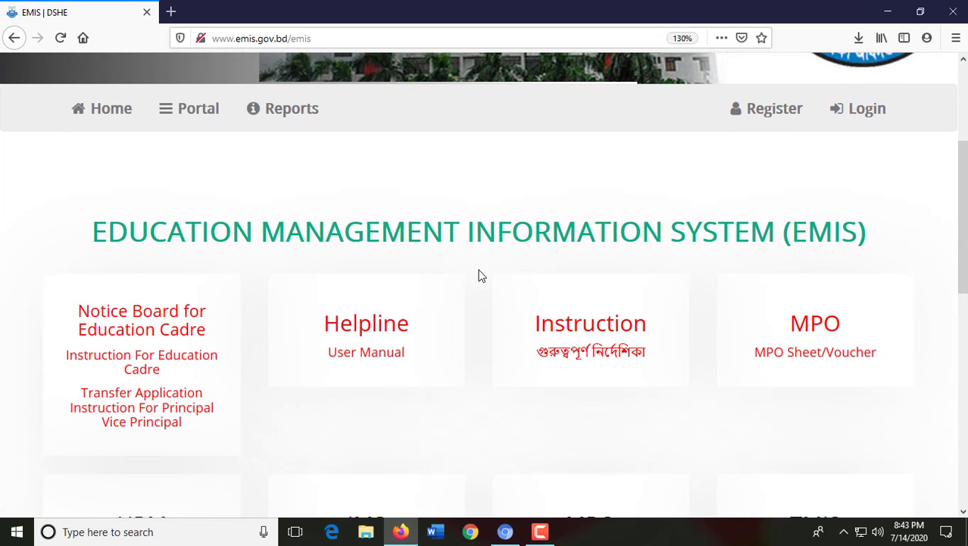
{"action": "left_click", "coordinate": [868, 115]}
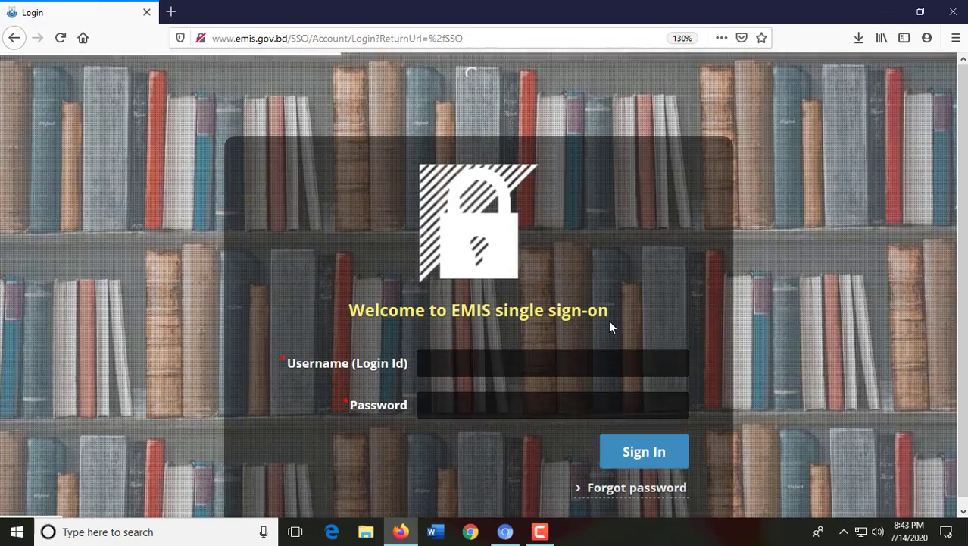